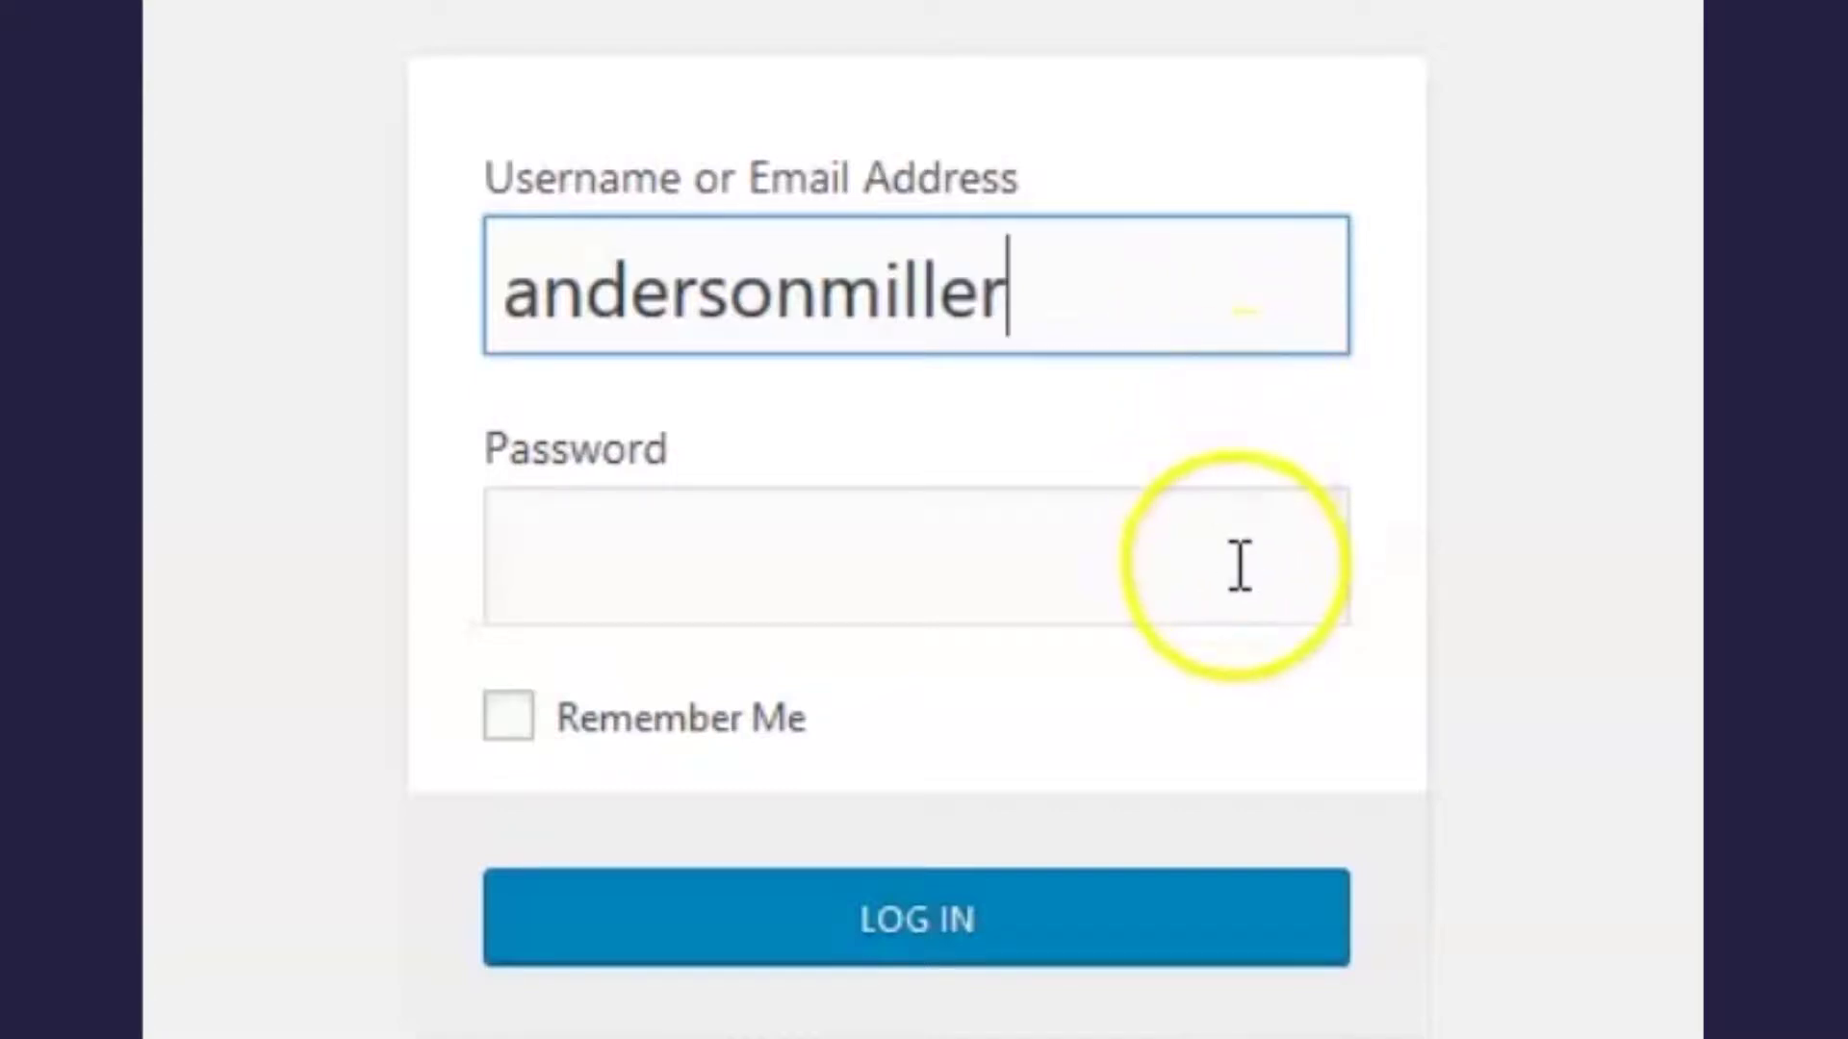
- Enter the account password and log in to the SmartSeller Dashboard showing the Free plan
{"action": "left_click", "coordinate": [1239, 565]}
{"action": "type", "text": "•••••••••"}
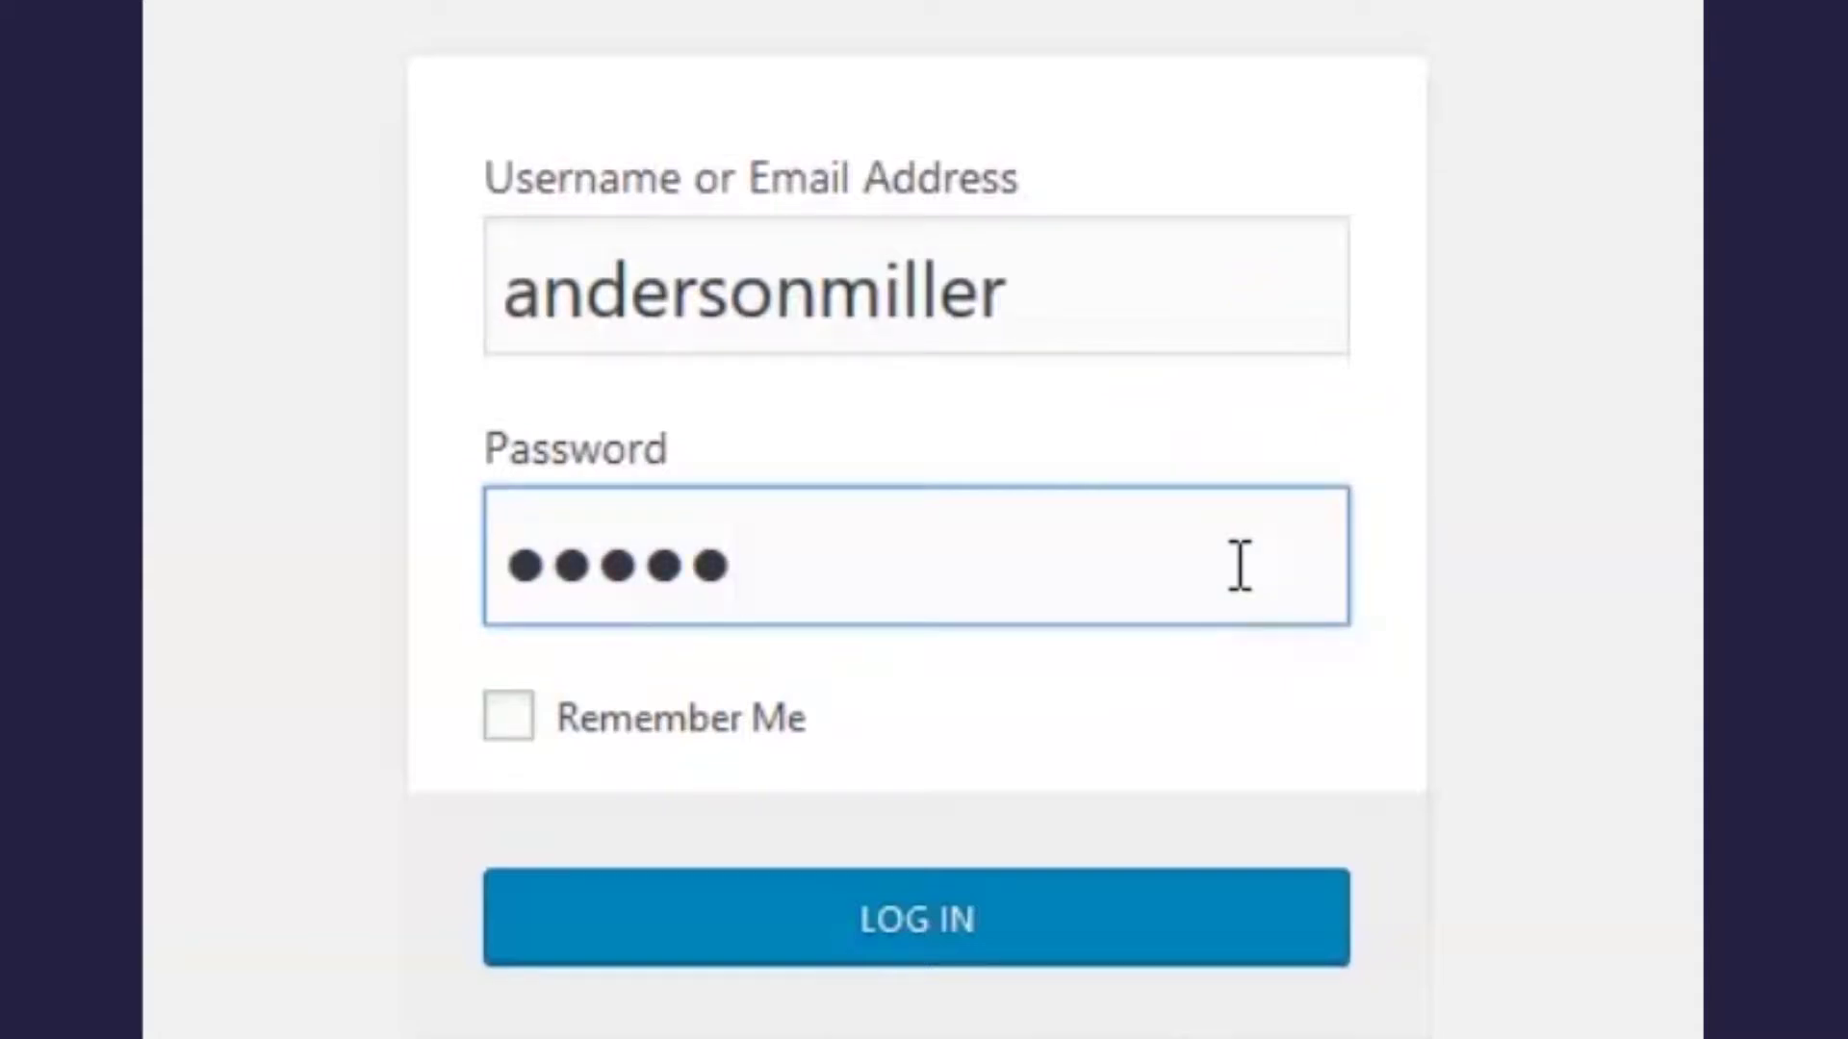
{"action": "type", "text": "•••••"}
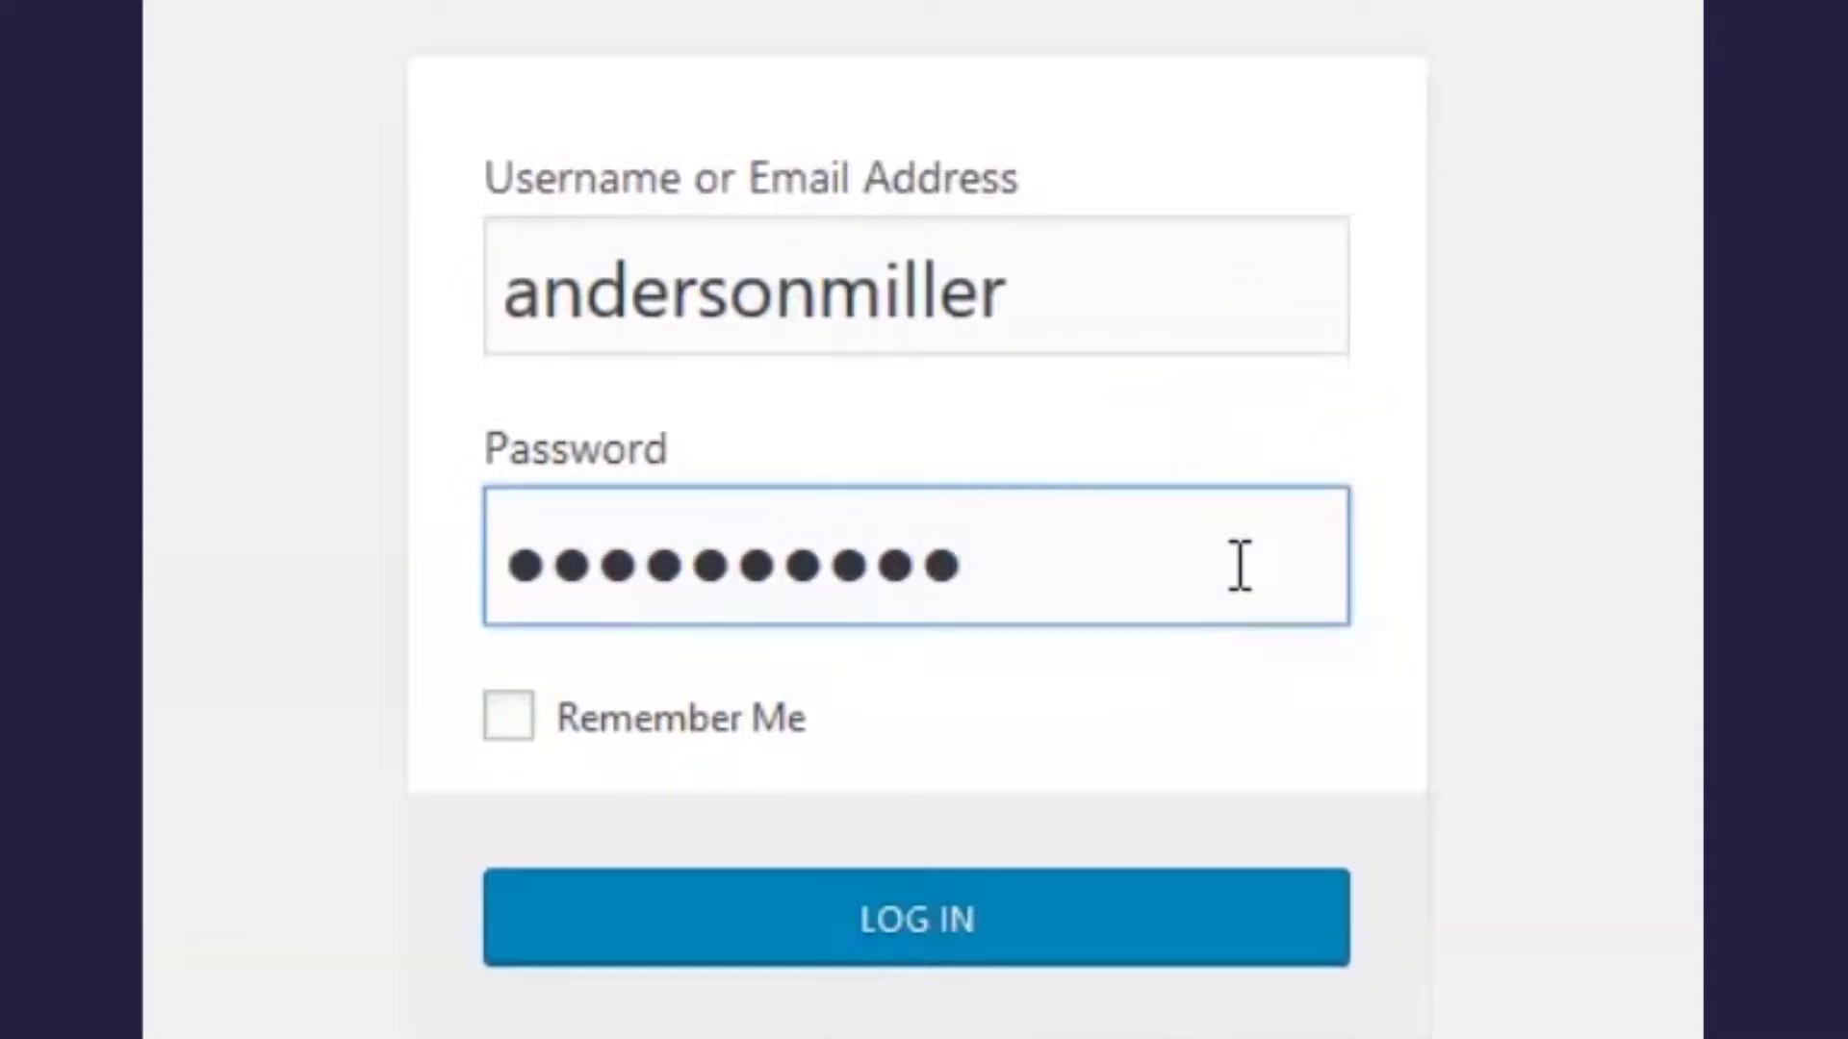
{"action": "type", "text": "••"}
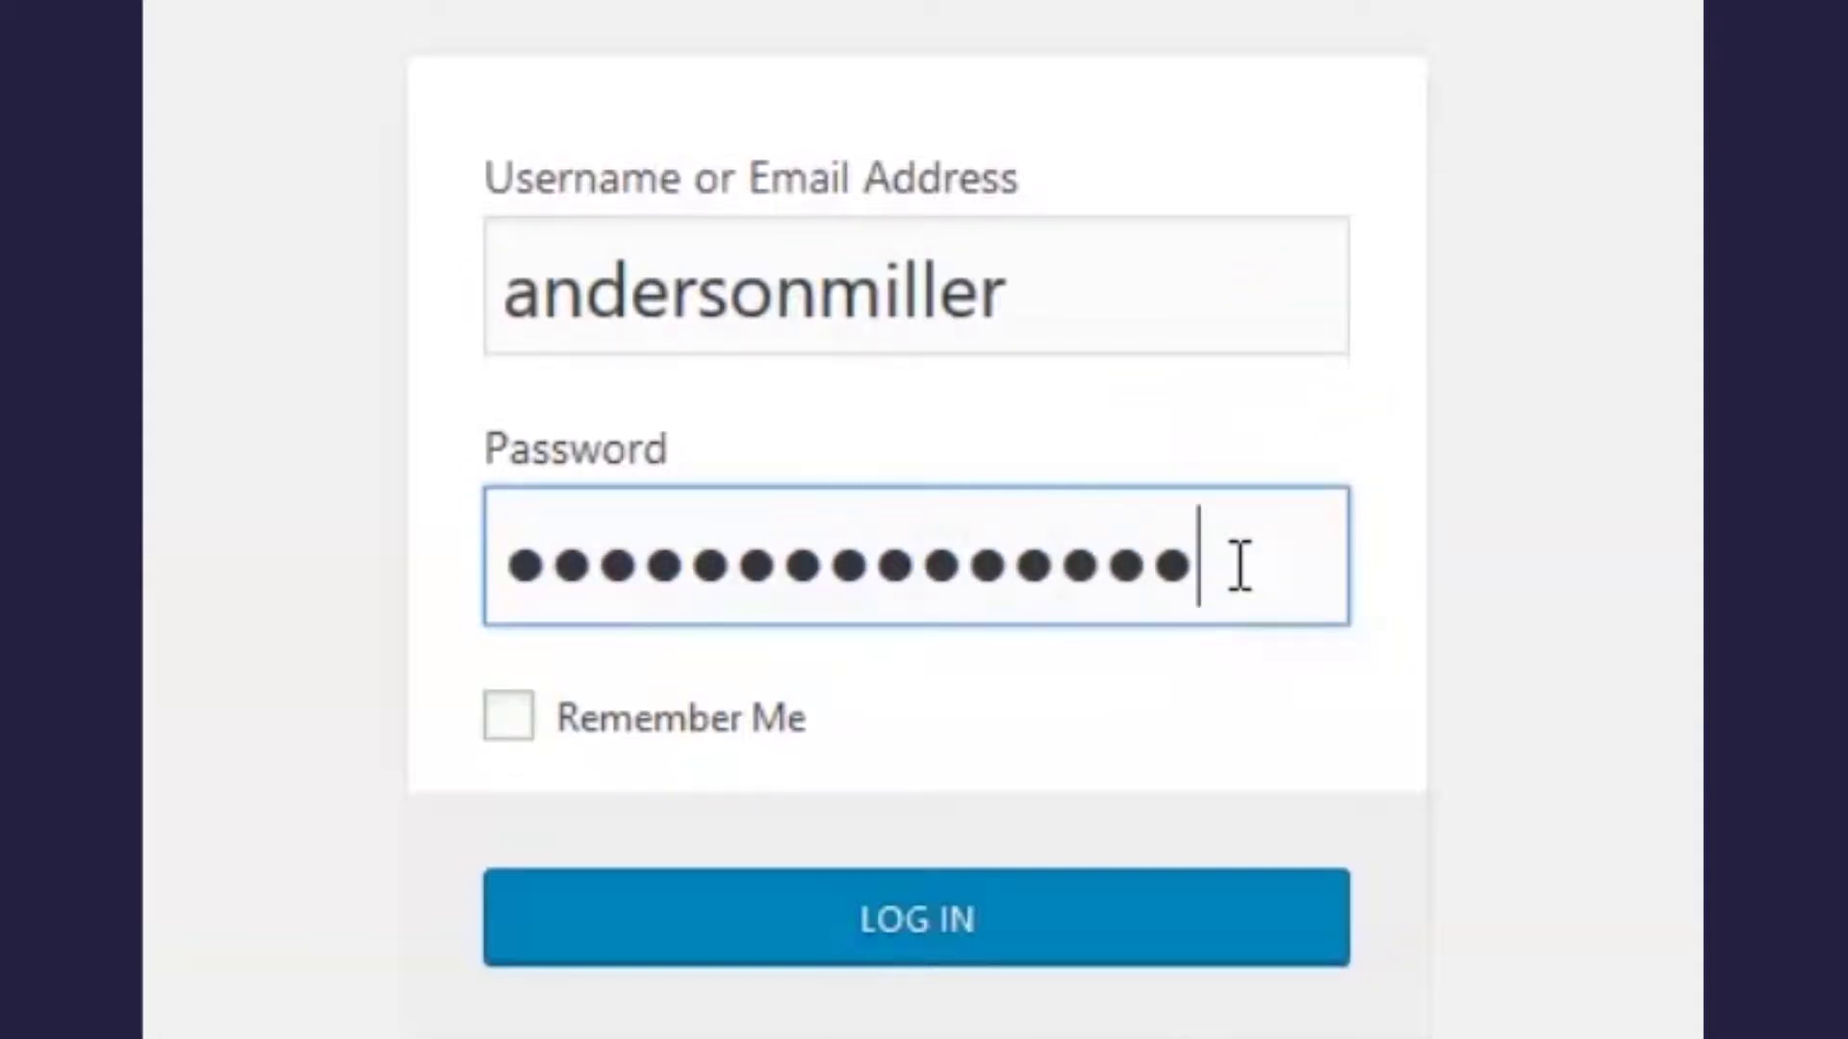
{"action": "left_click", "coordinate": [1239, 616]}
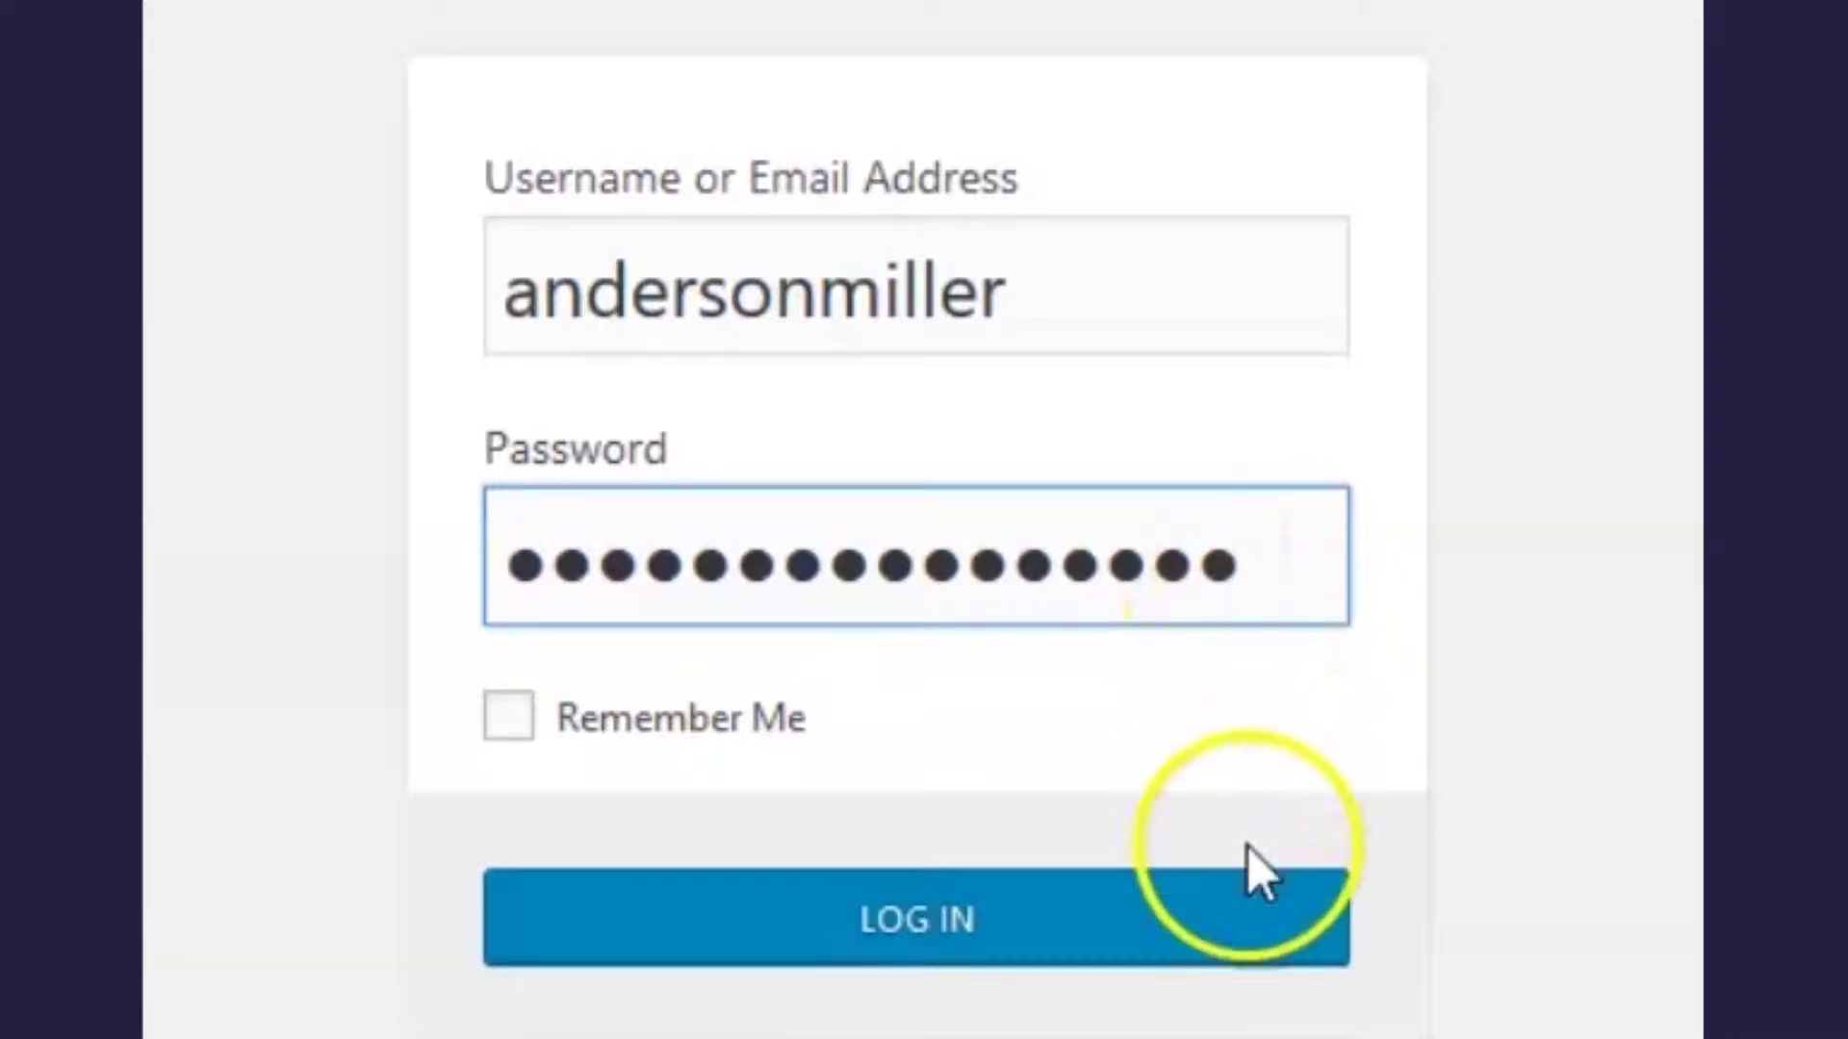
{"action": "left_click", "coordinate": [1249, 914]}
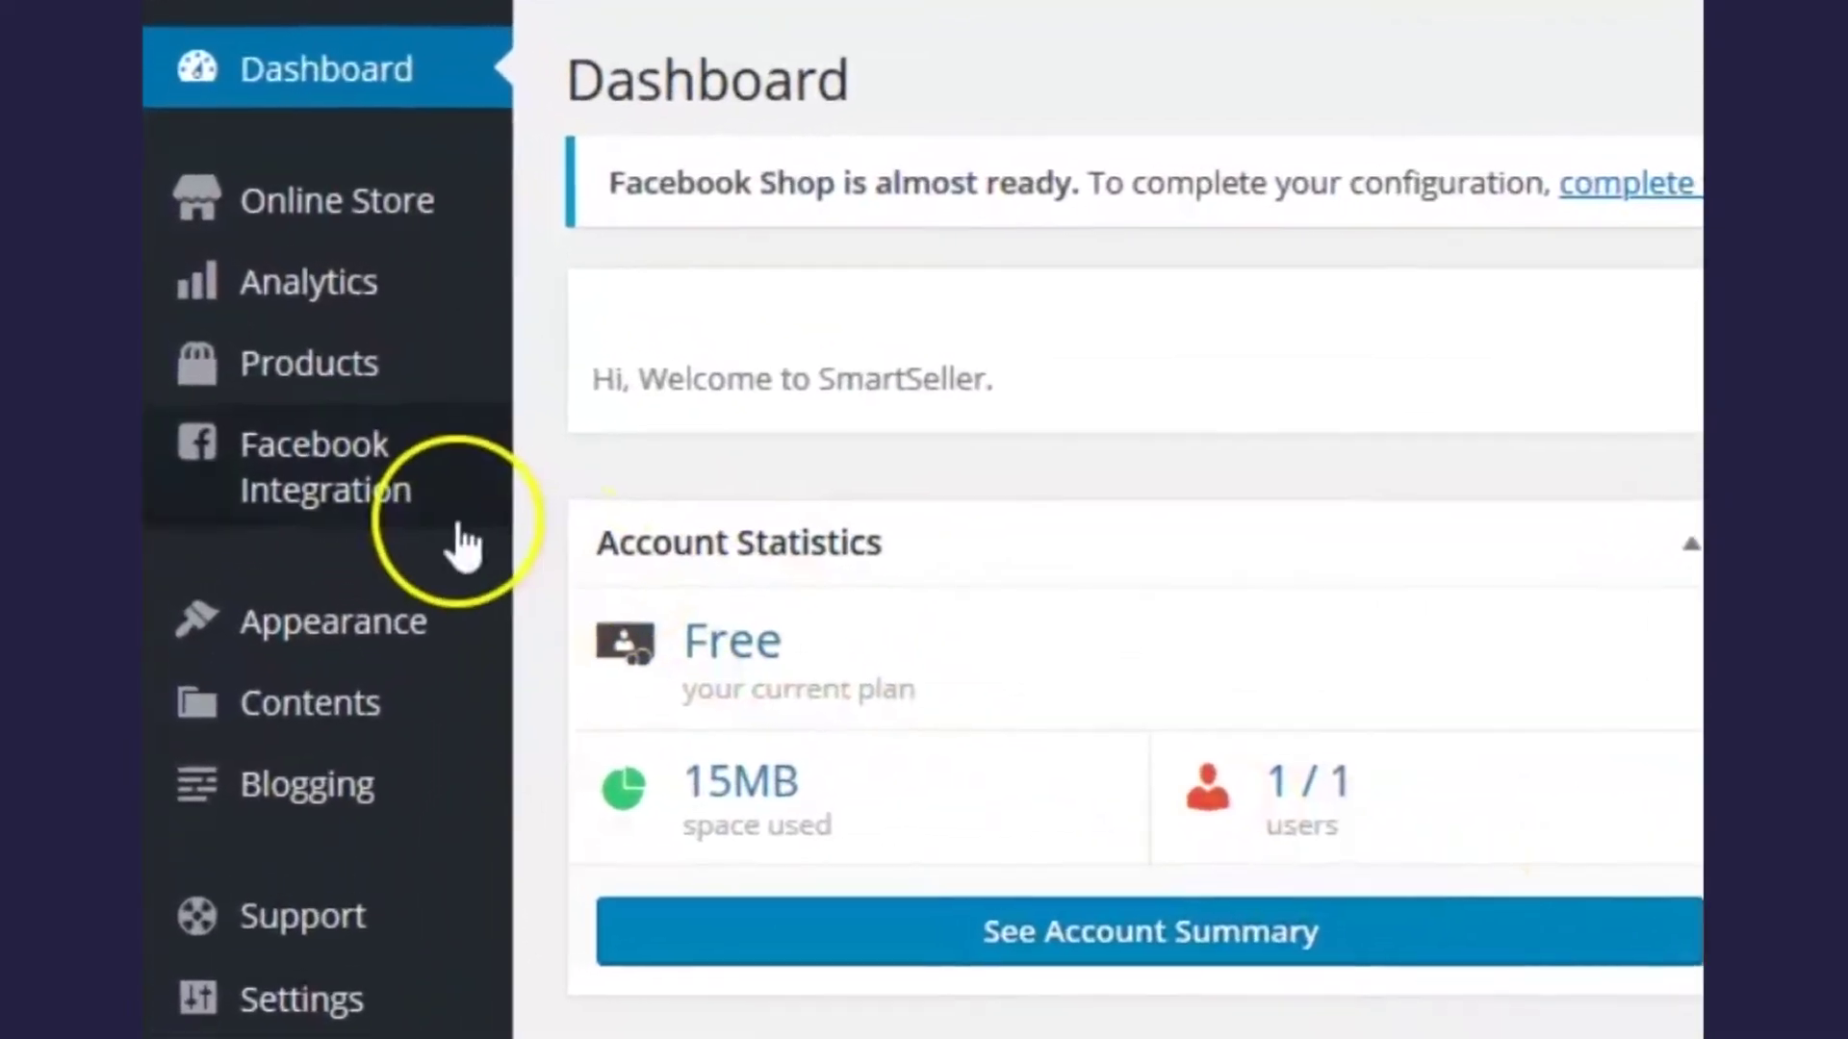
- Go to Facebook Integration's Facebook Shop settings and start the Get Started setup
{"action": "mouse_move", "coordinate": [300, 391]}
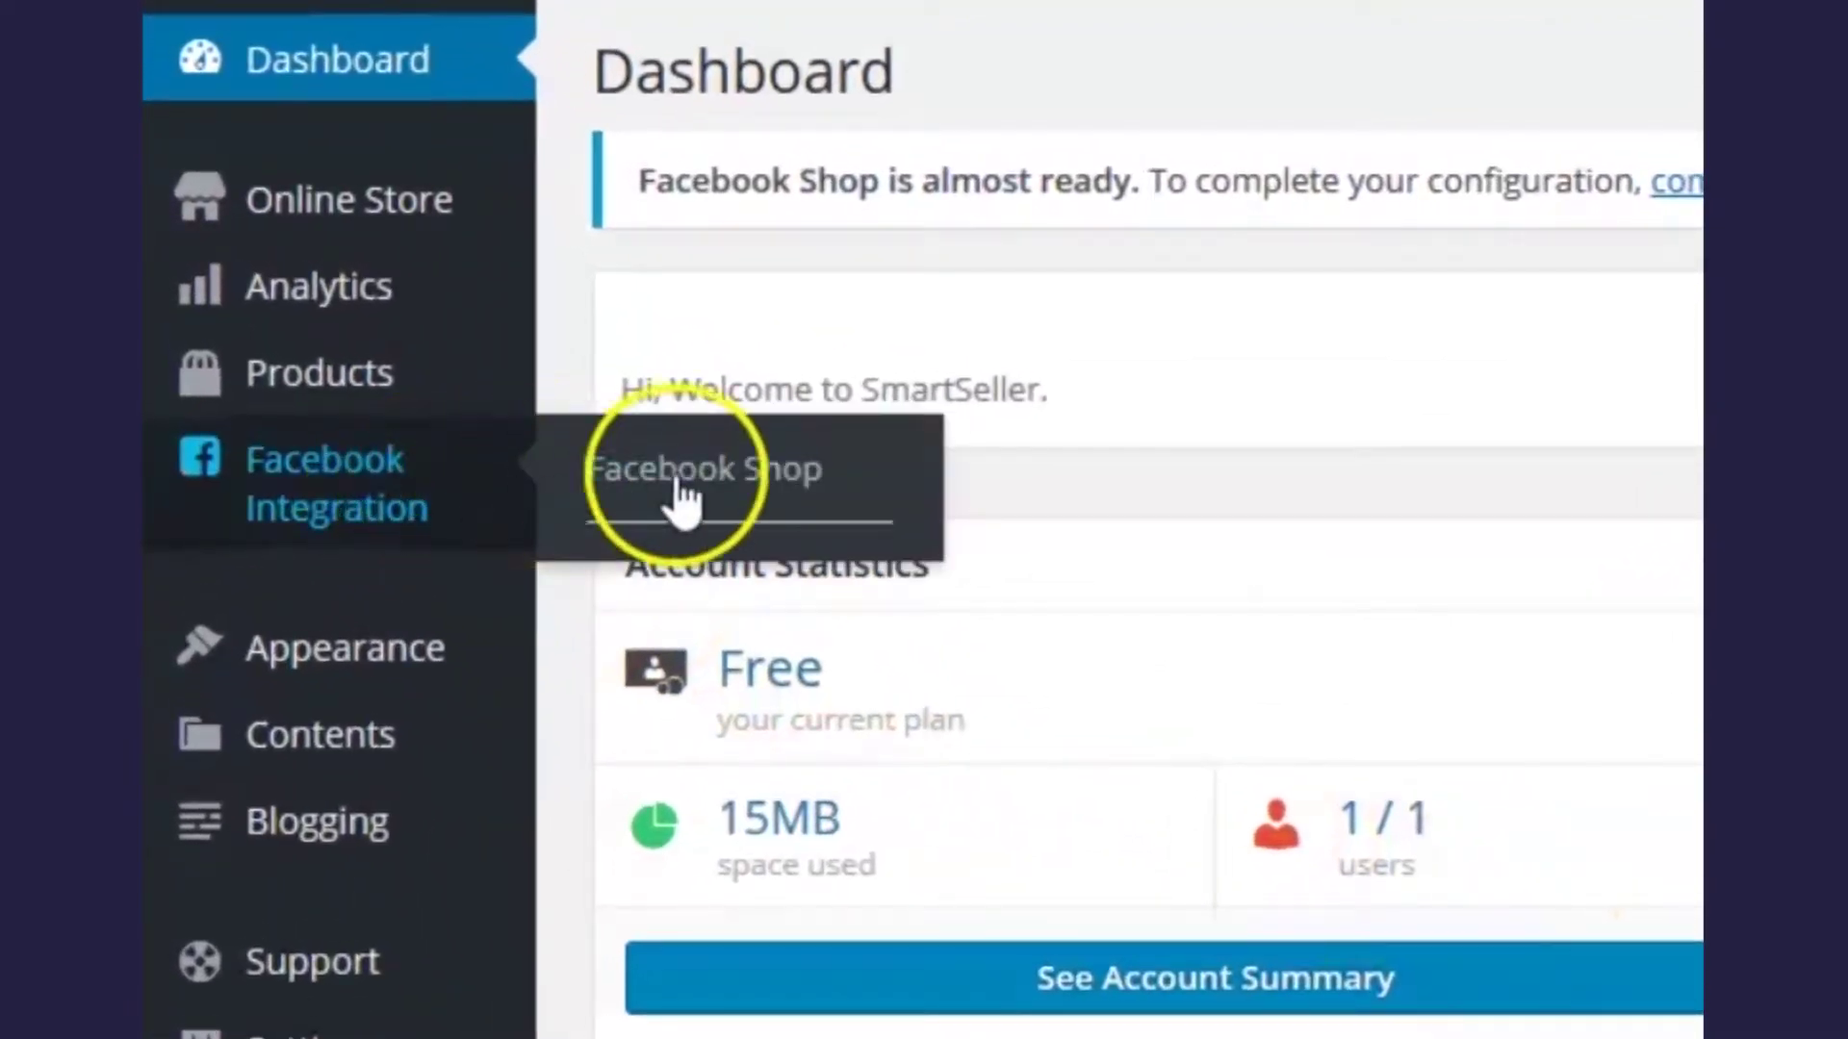
{"action": "left_click", "coordinate": [858, 489]}
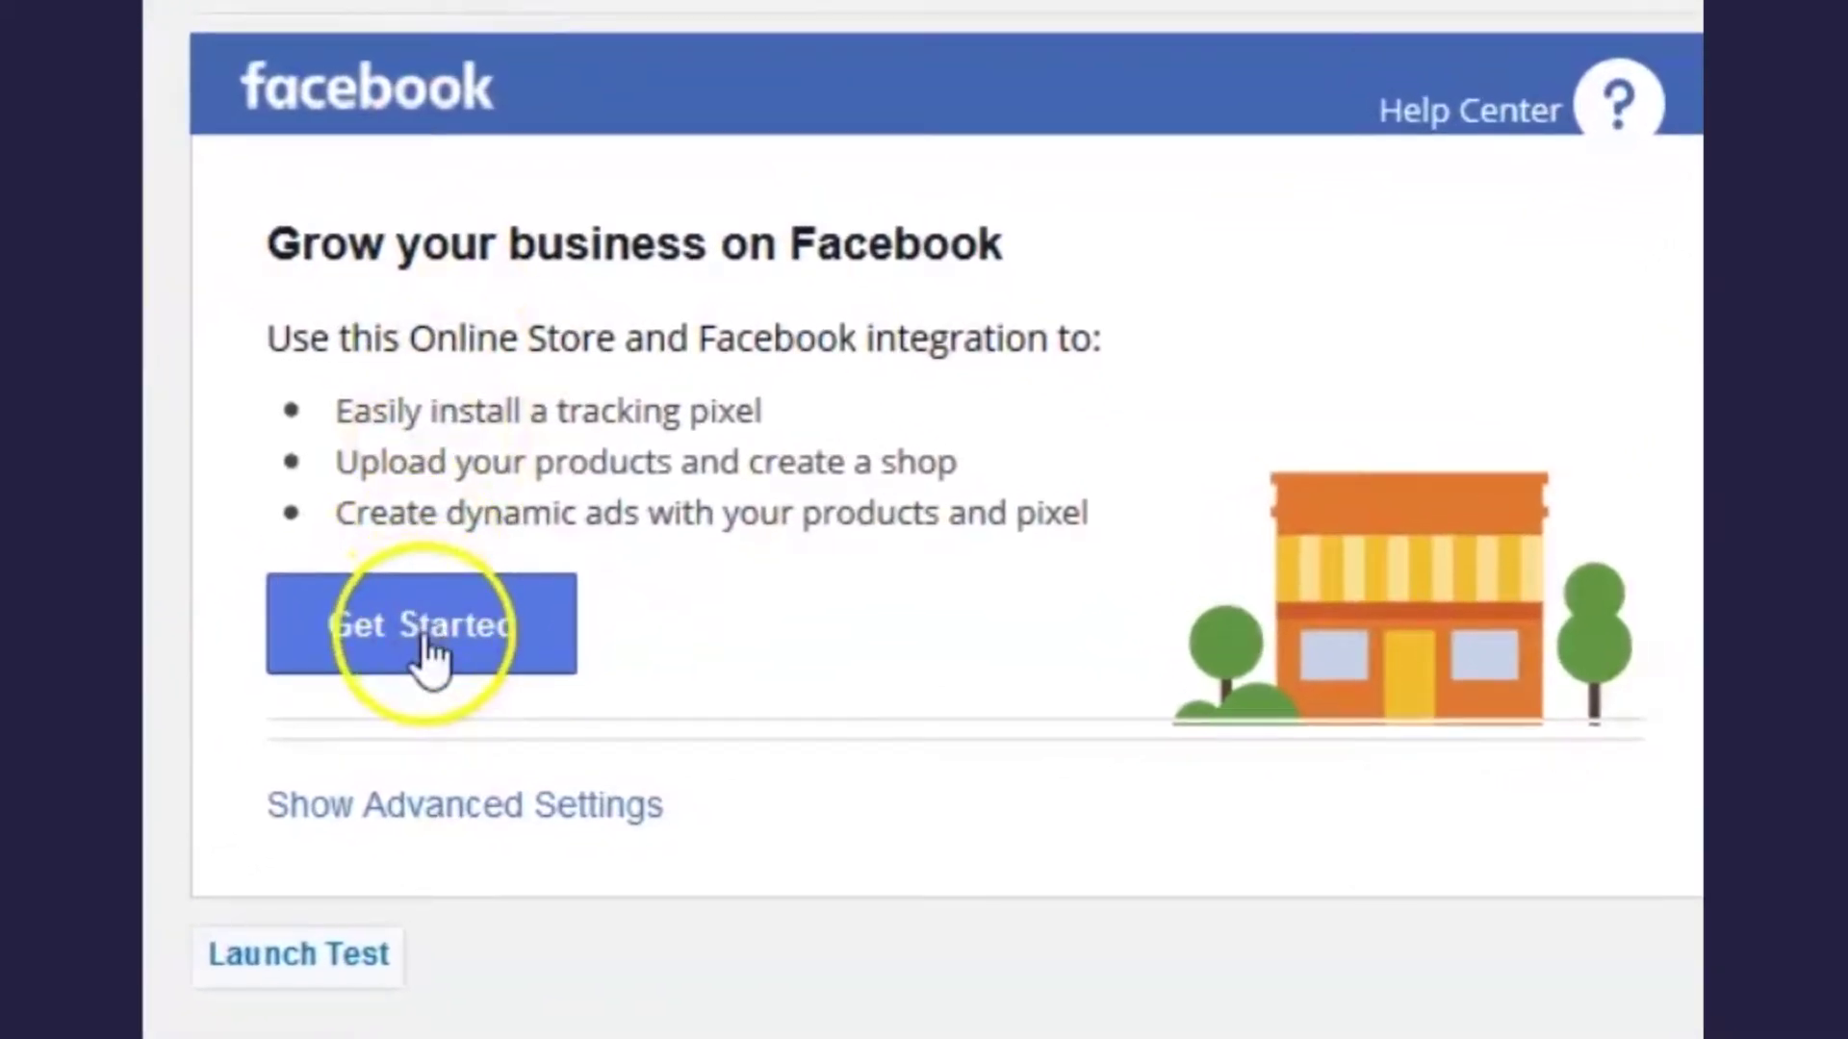
{"action": "left_click", "coordinate": [425, 643]}
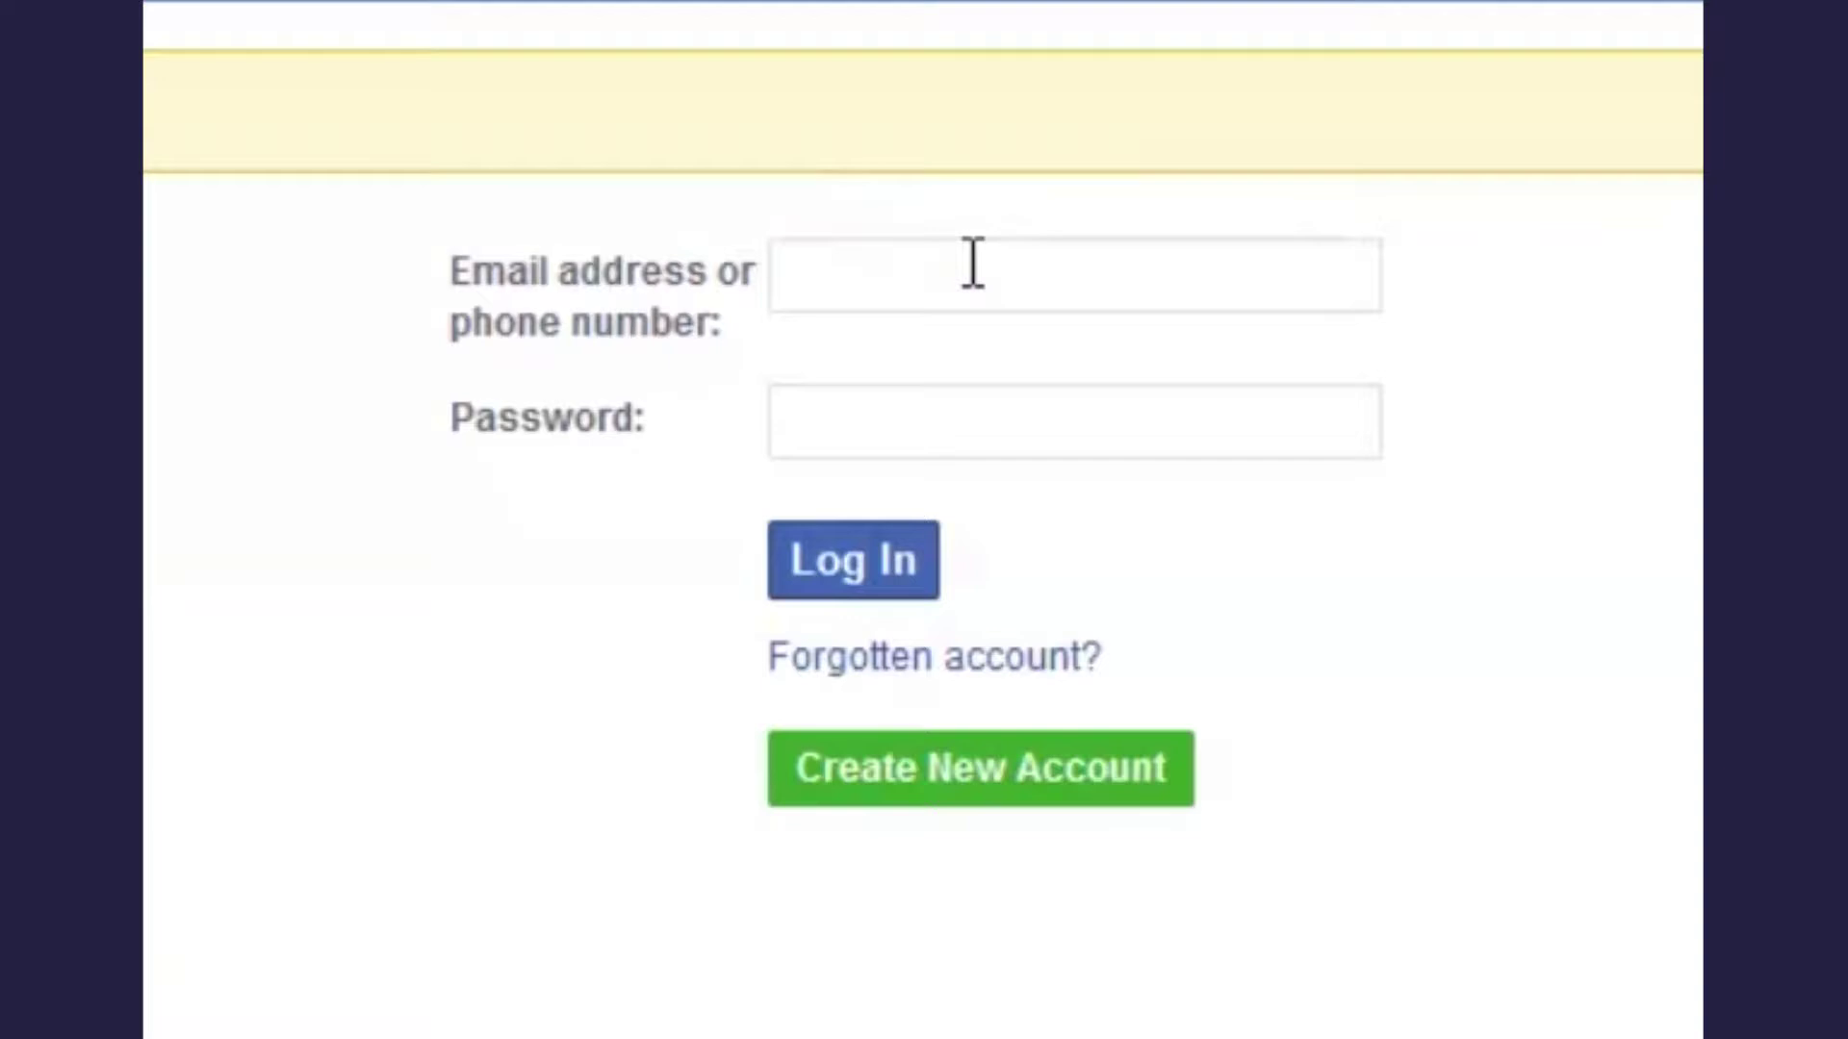
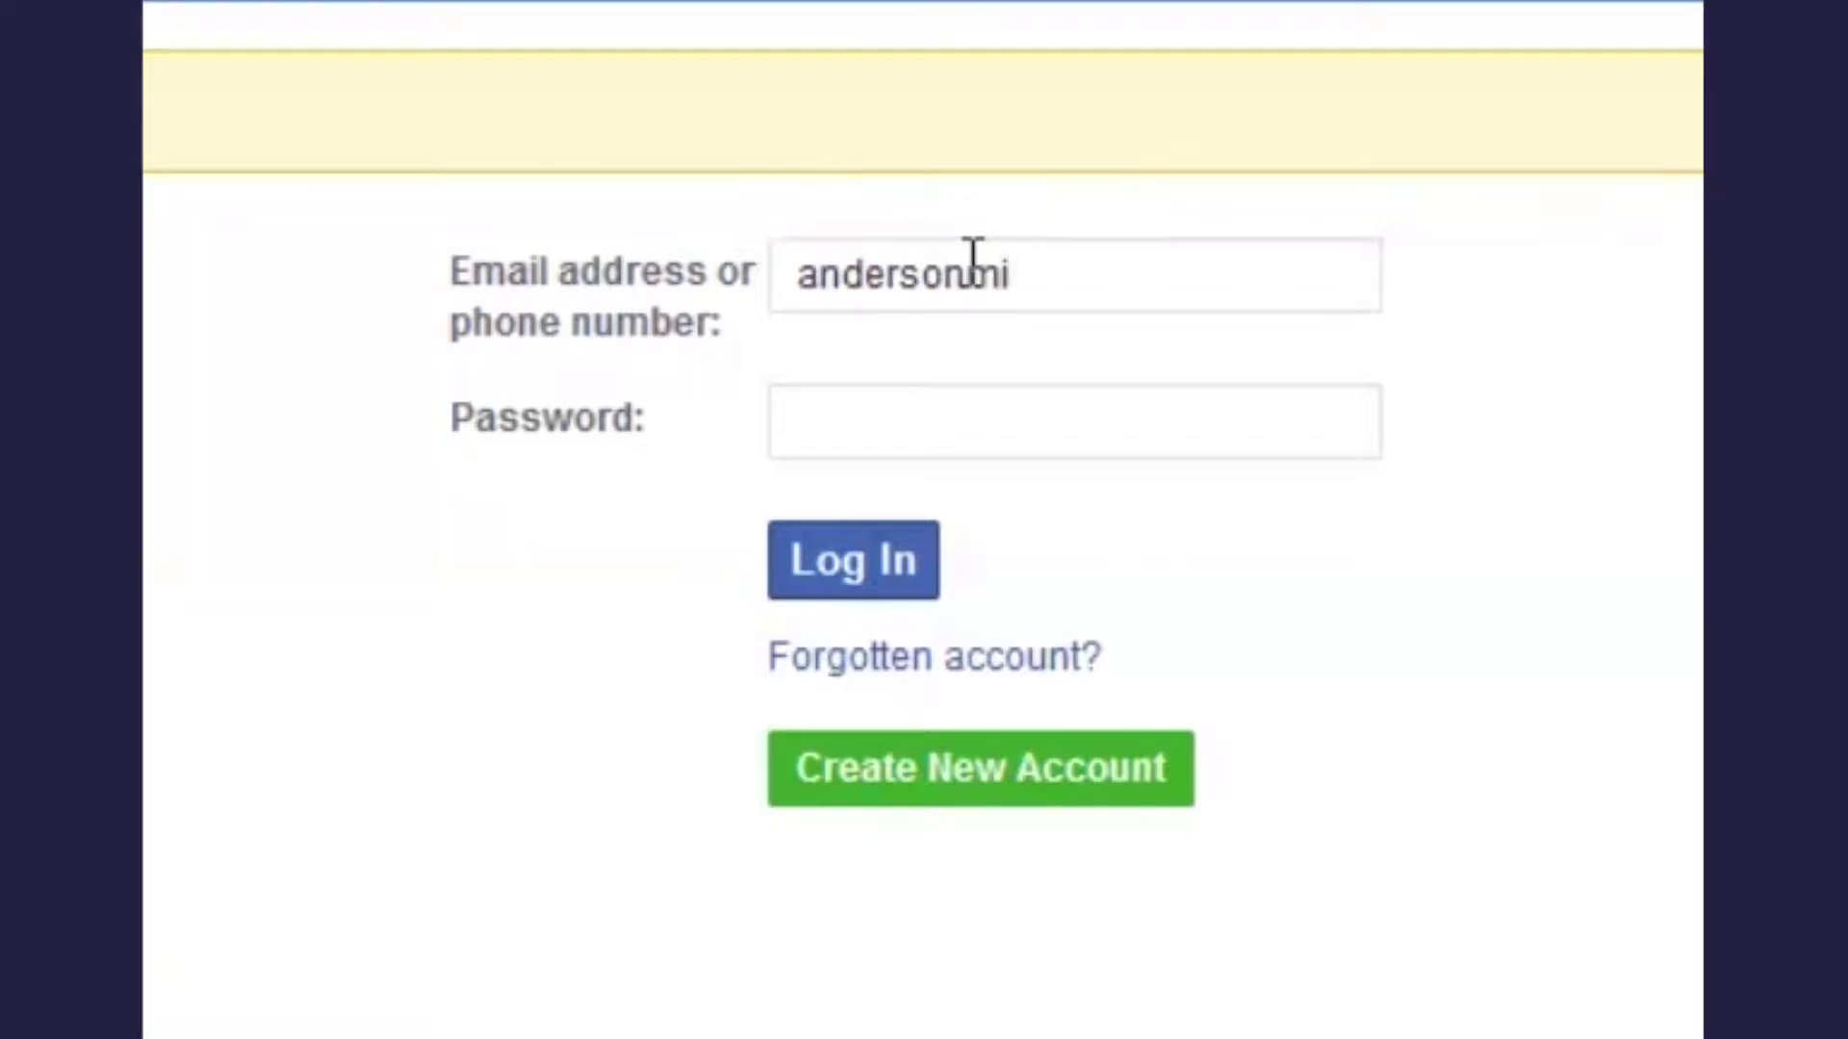
- Sign in to Facebook with the account e-mail and password to open the setup wizard
{"action": "left_click", "coordinate": [1201, 422]}
{"action": "type", "text": "••••••••••••••••"}
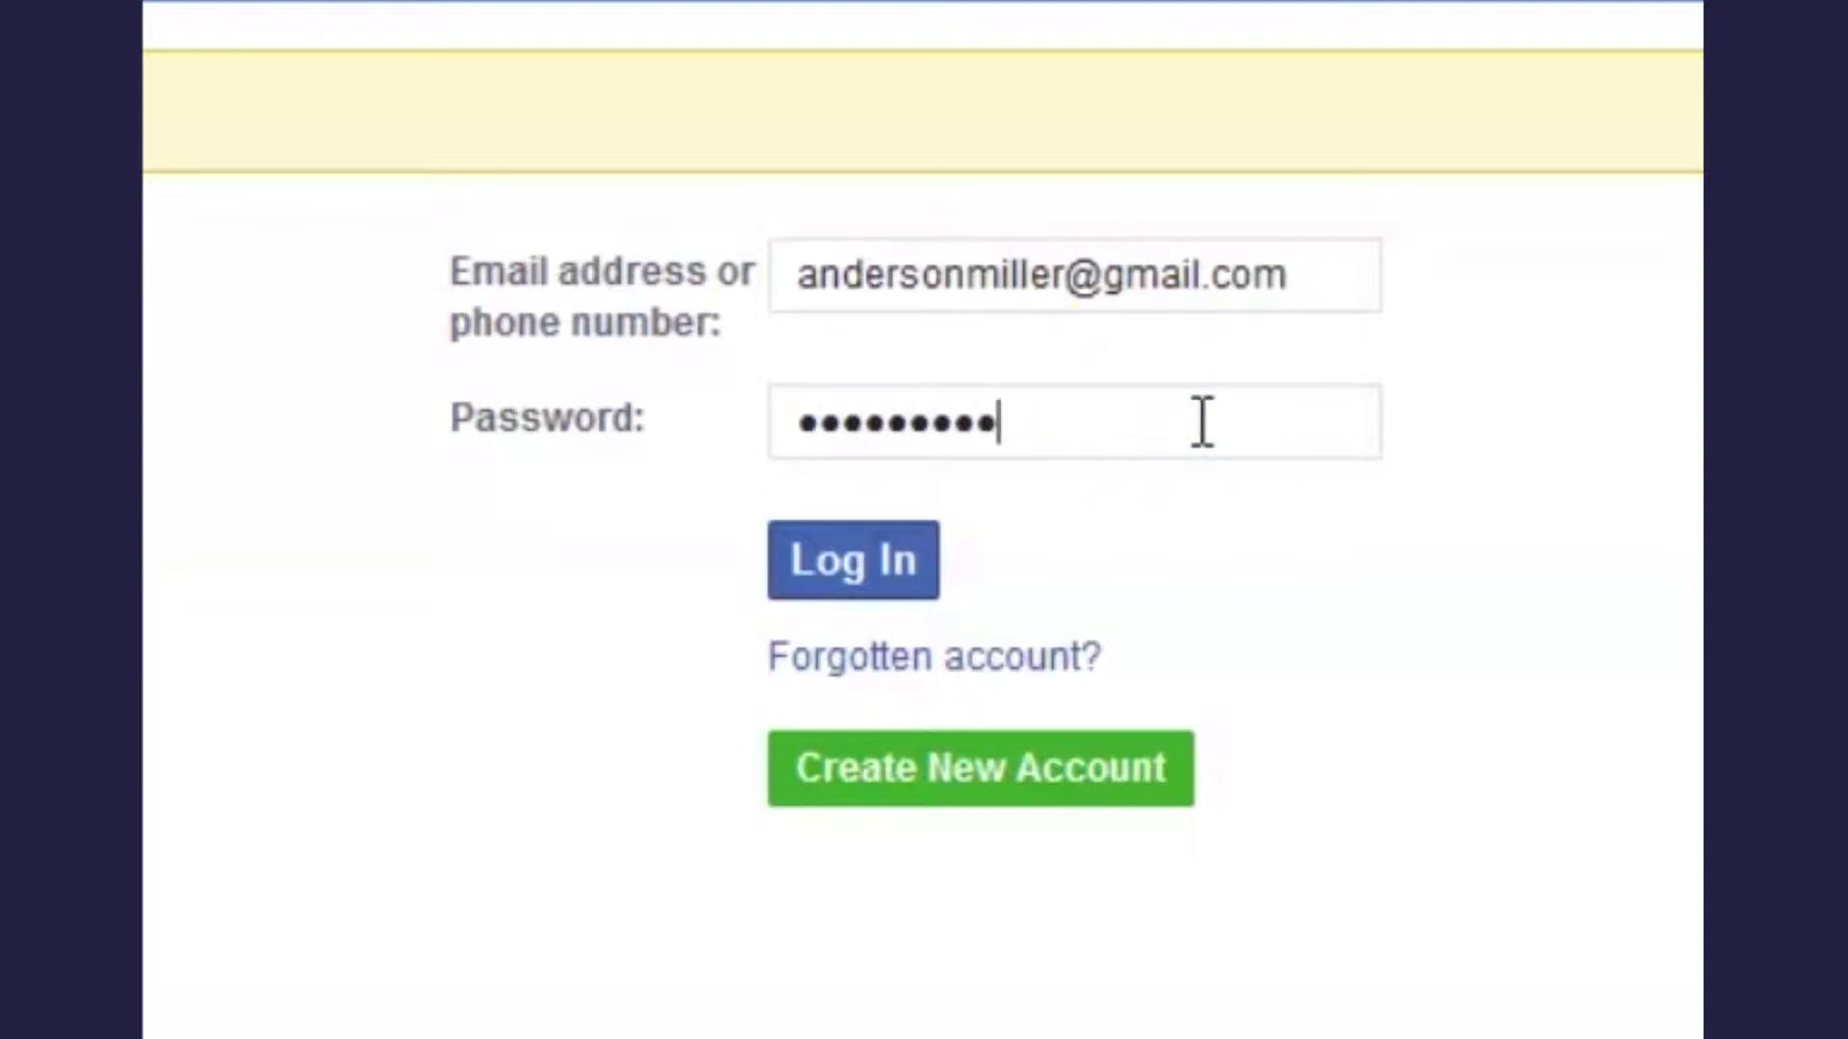
{"action": "left_click", "coordinate": [871, 576]}
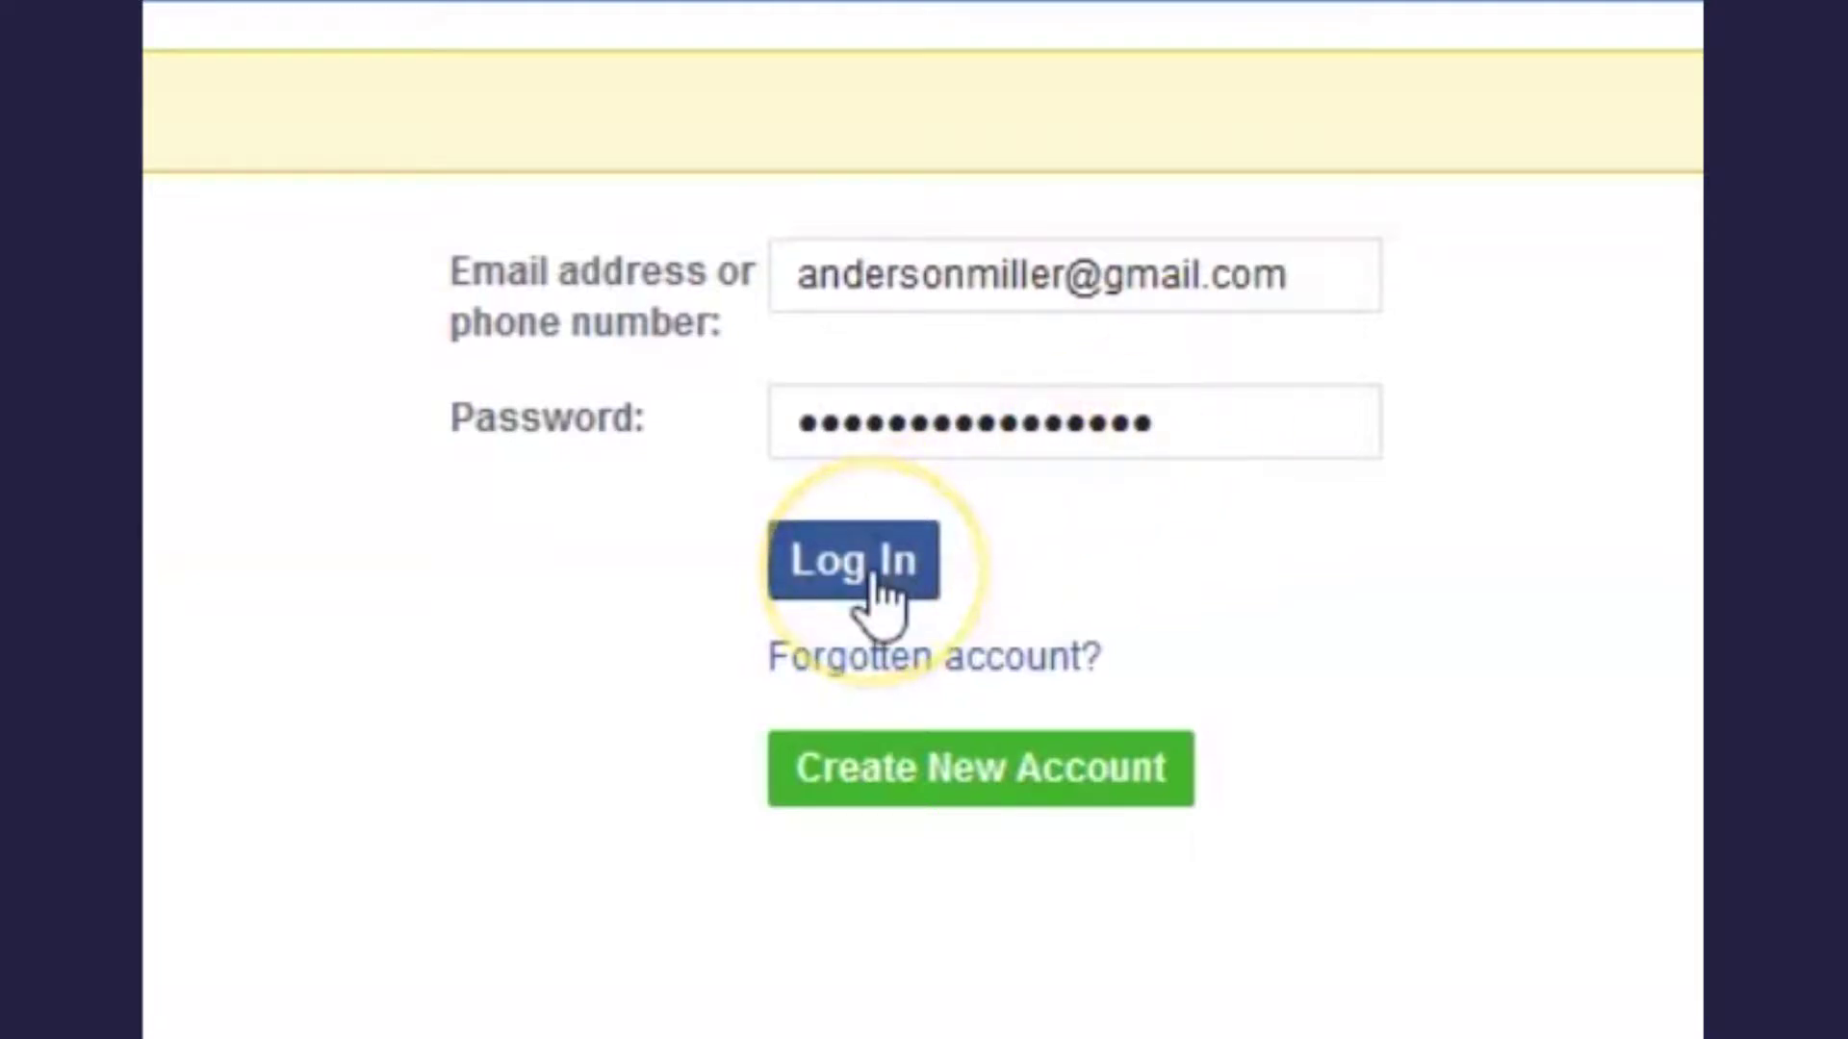
{"action": "left_click", "coordinate": [872, 569]}
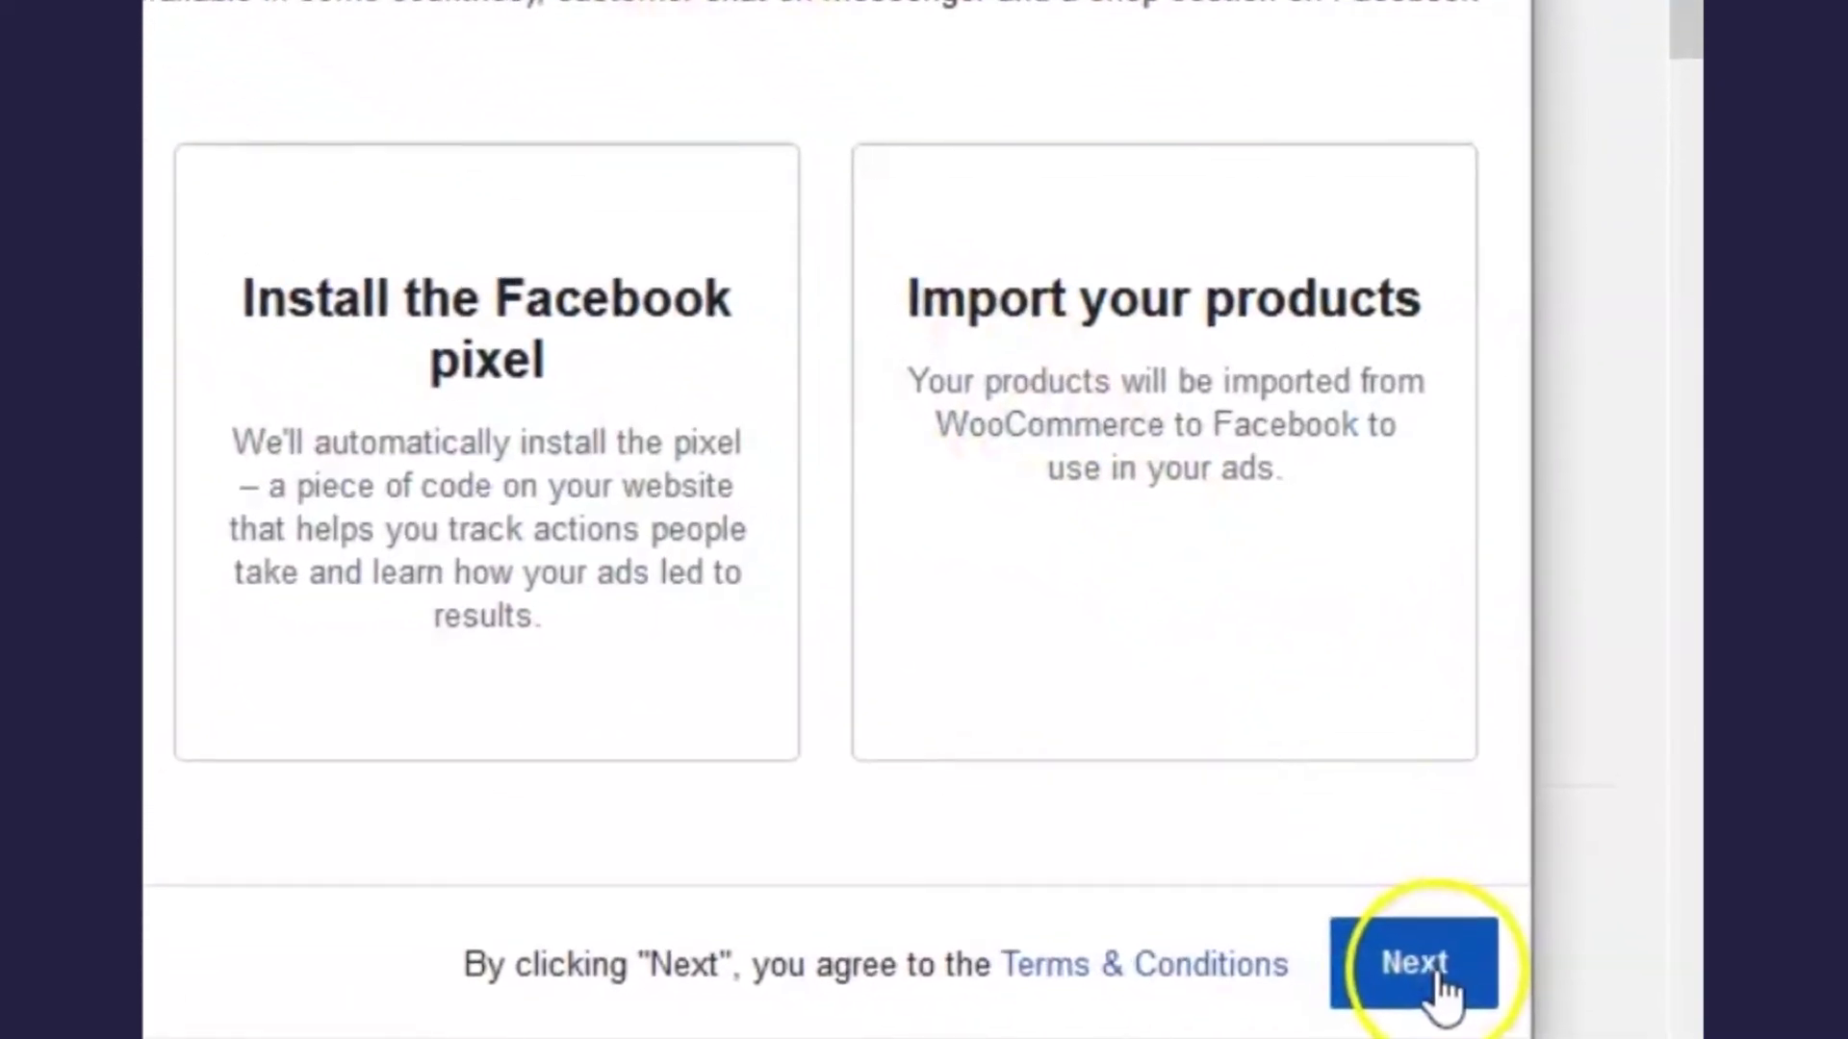
- Select the store's business Page in the wizard and continue past the pixel step to product import
{"action": "left_click", "coordinate": [1440, 977]}
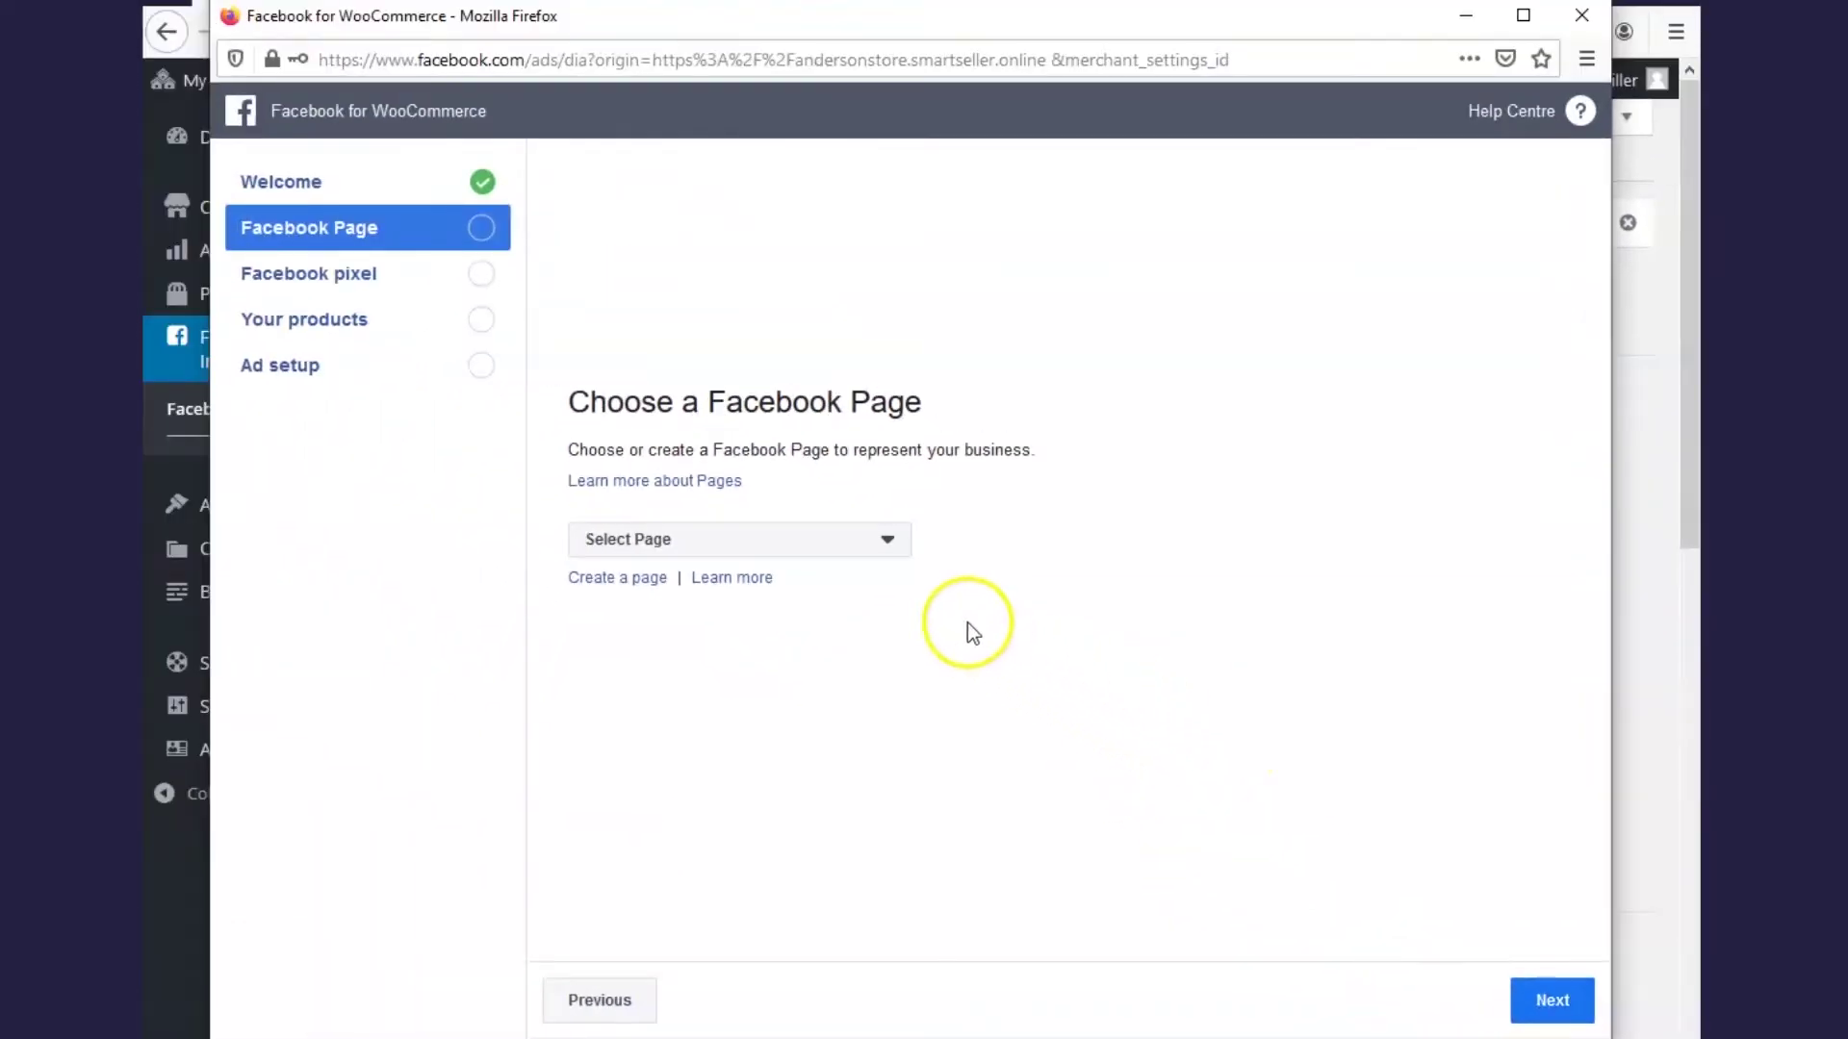
{"action": "left_click", "coordinate": [867, 547]}
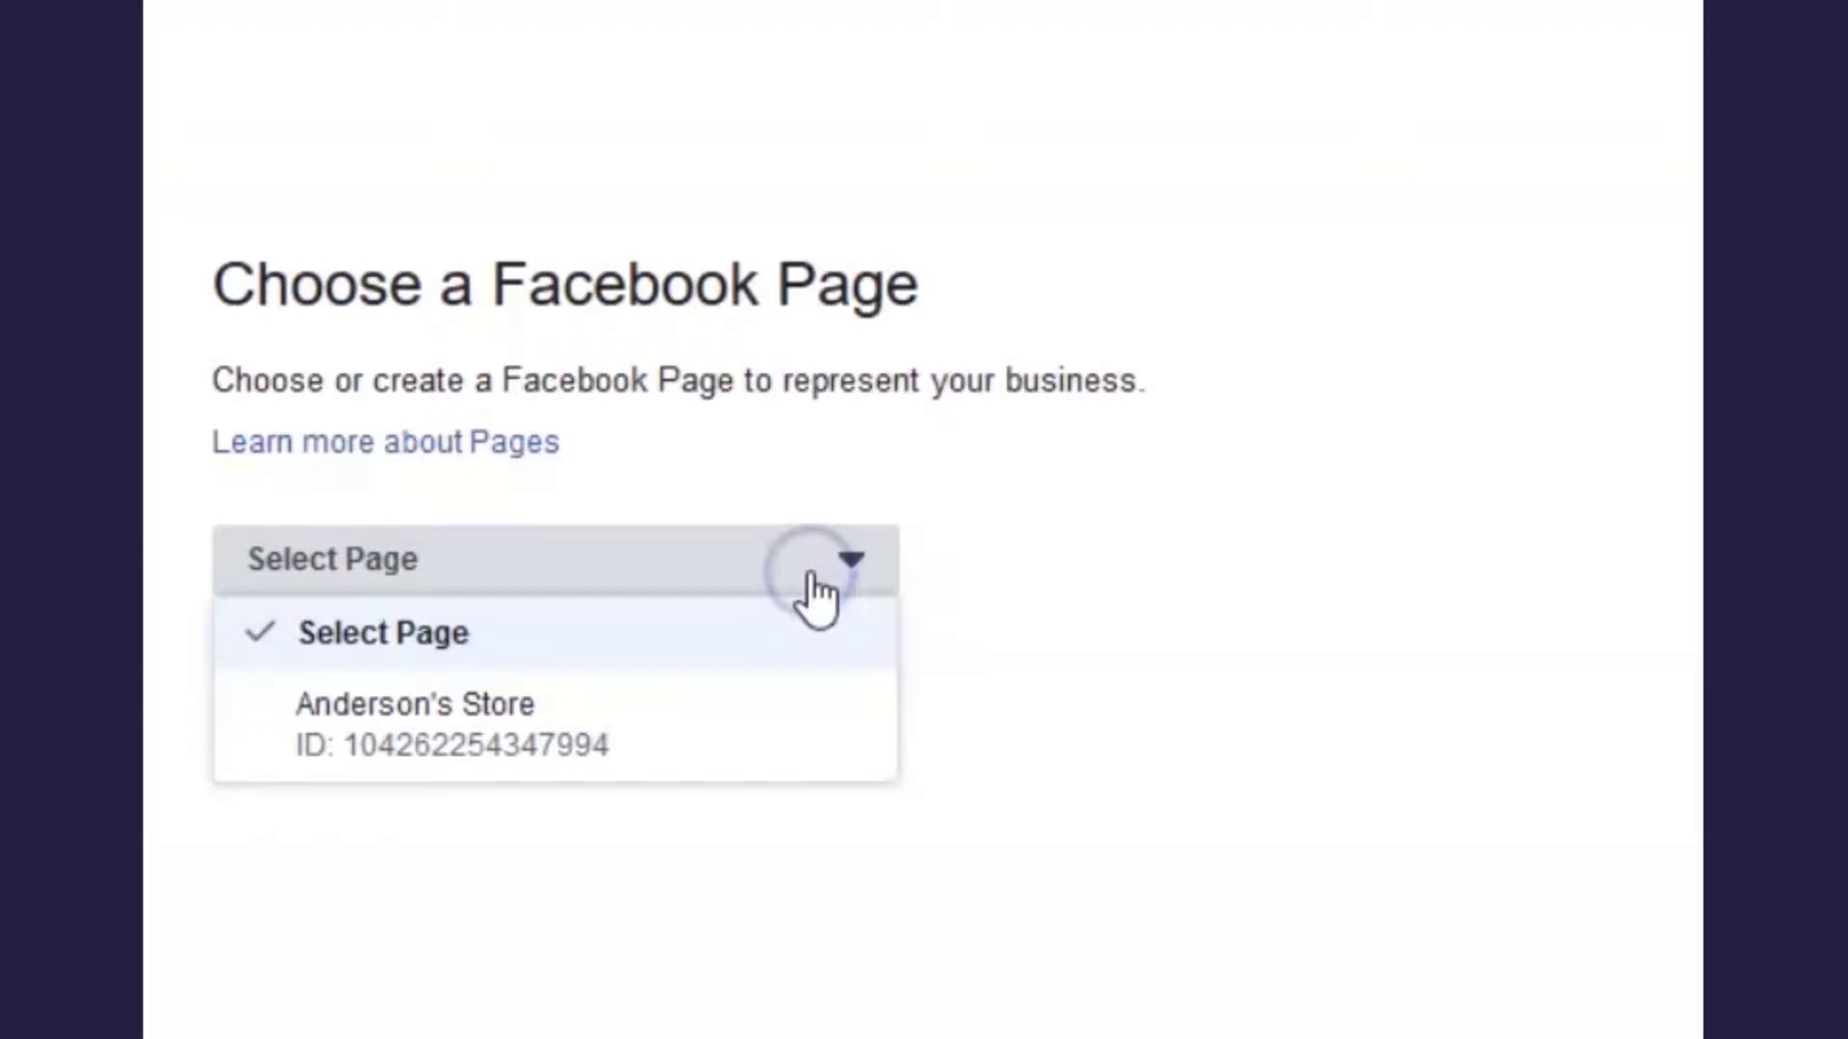
{"action": "left_click", "coordinate": [777, 751]}
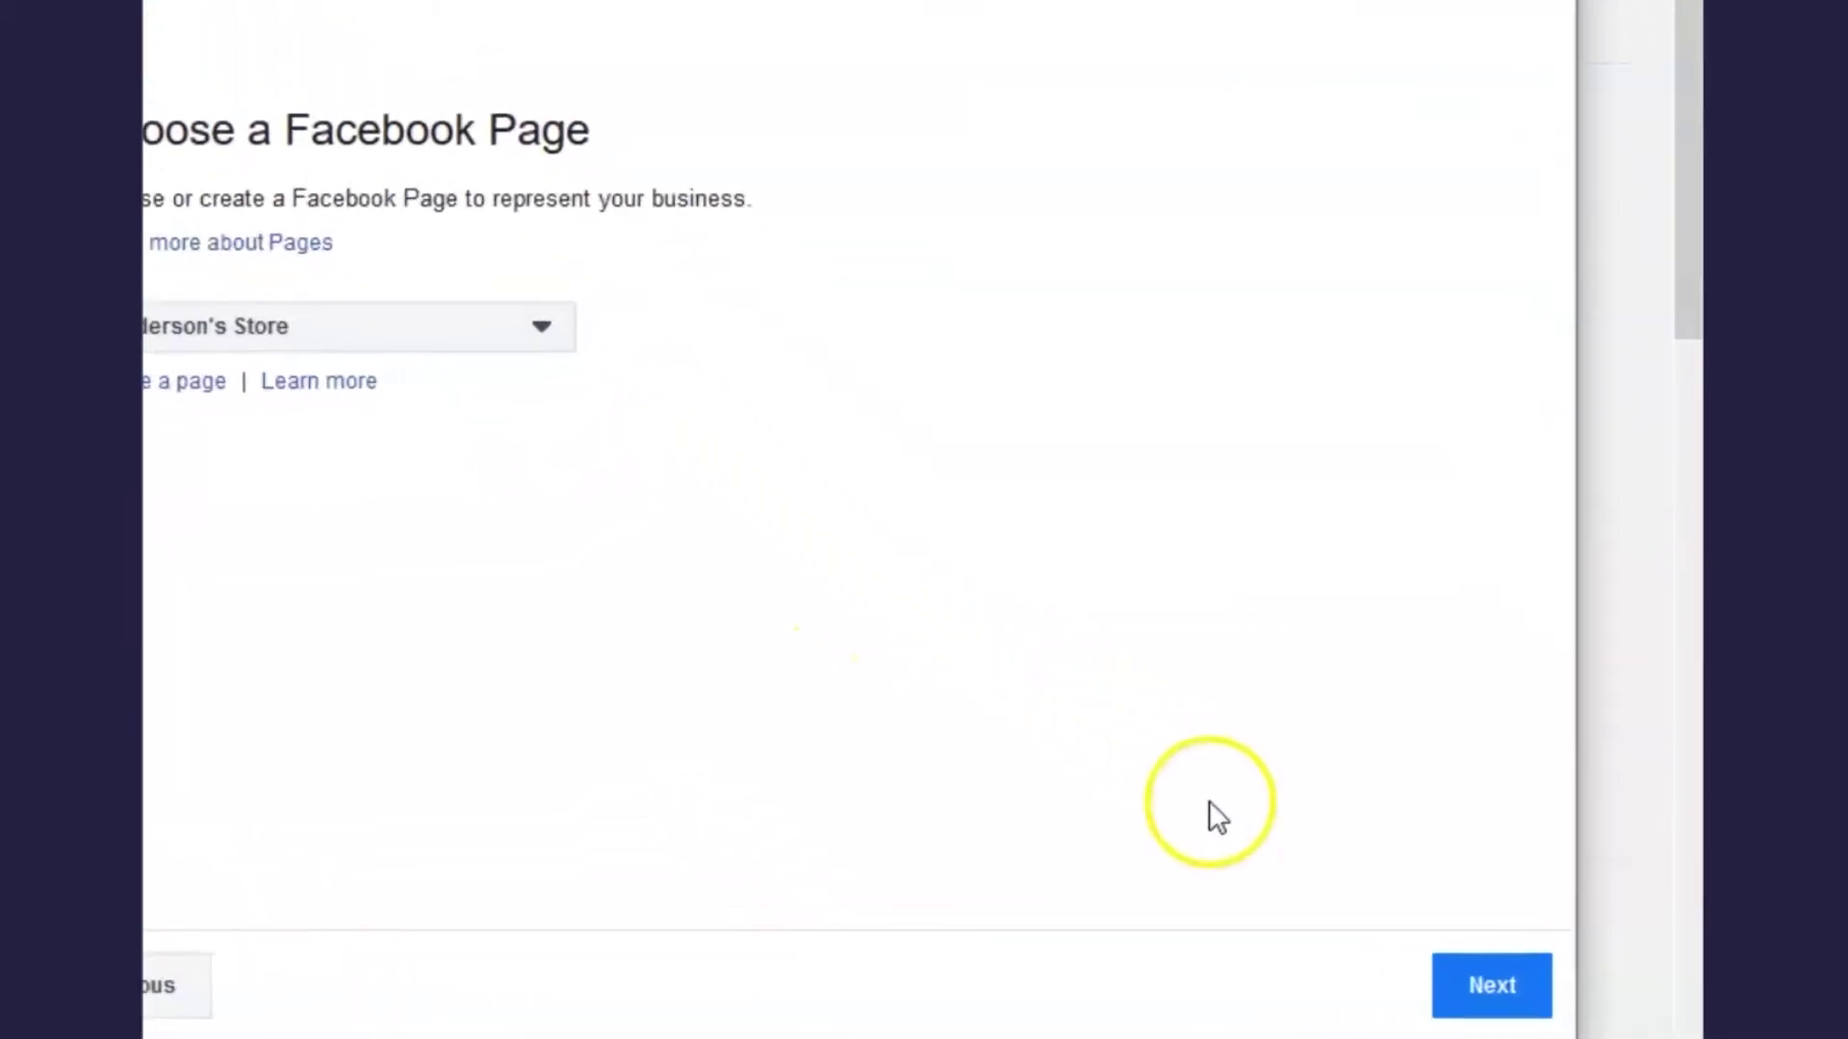
{"action": "left_click", "coordinate": [1475, 989]}
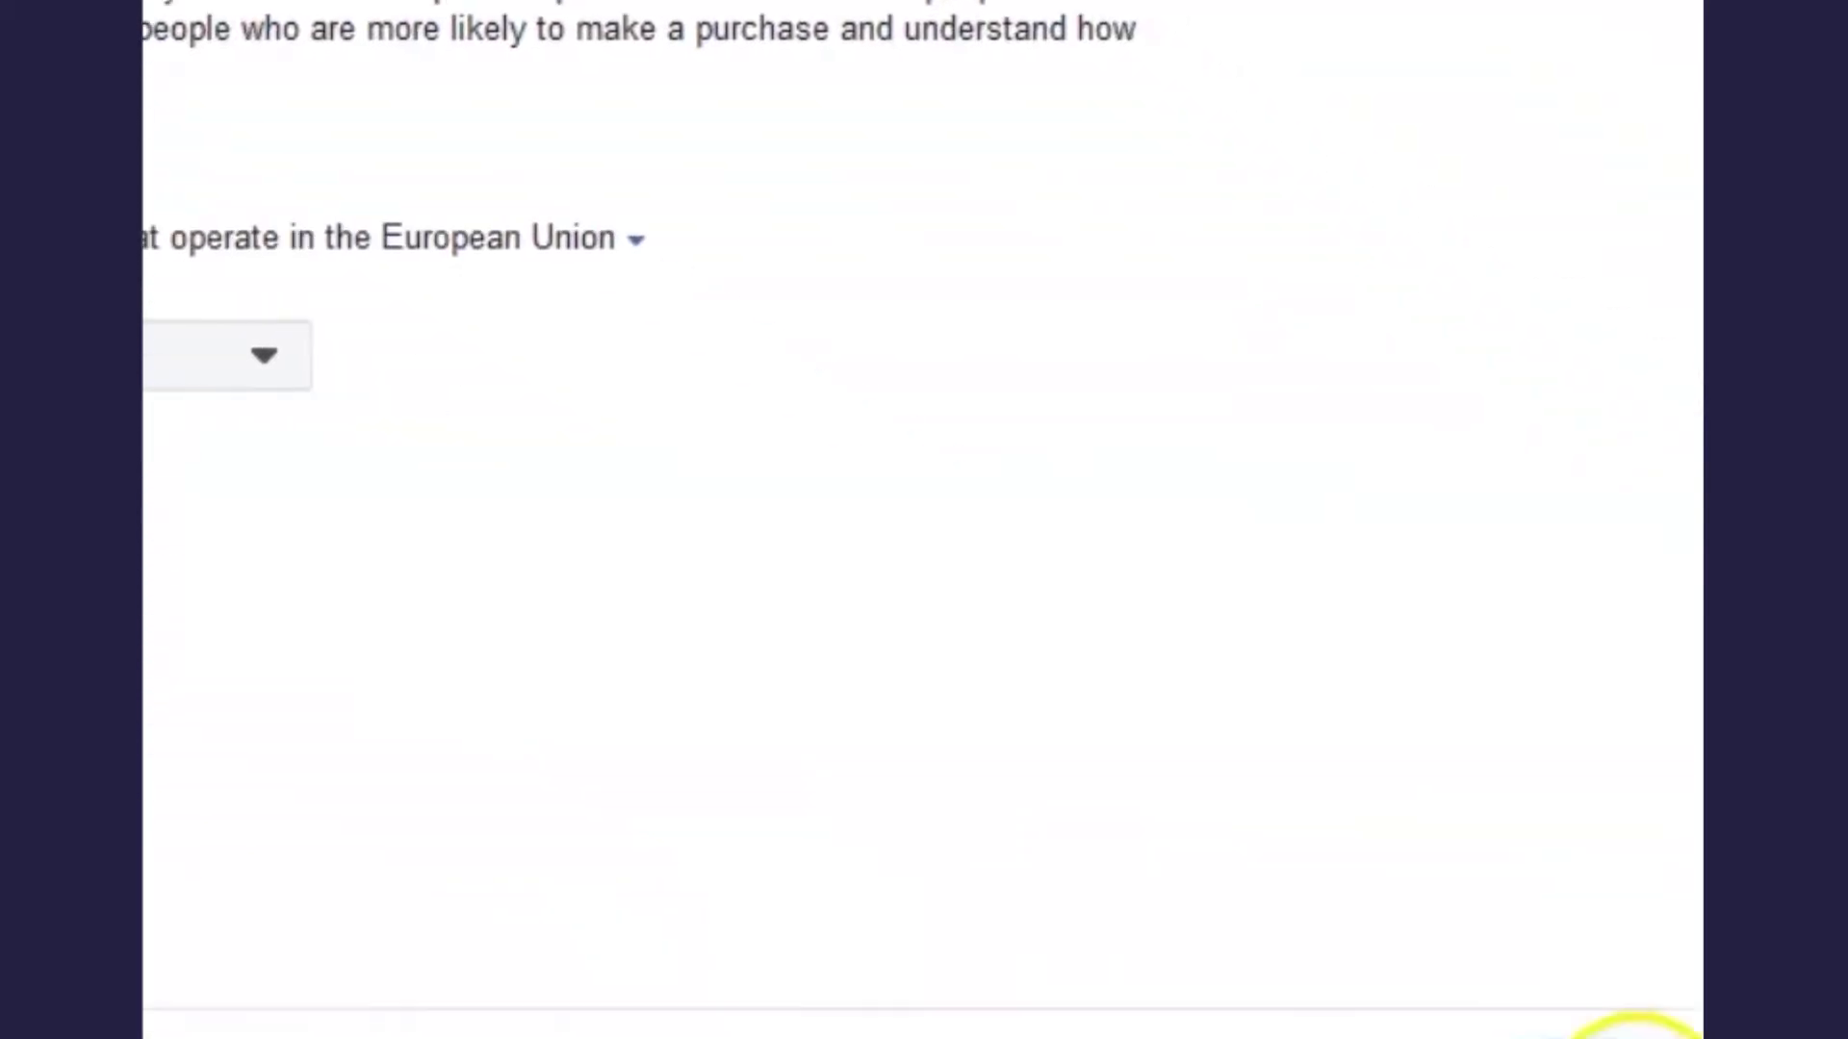
{"action": "left_click", "coordinate": [1469, 994]}
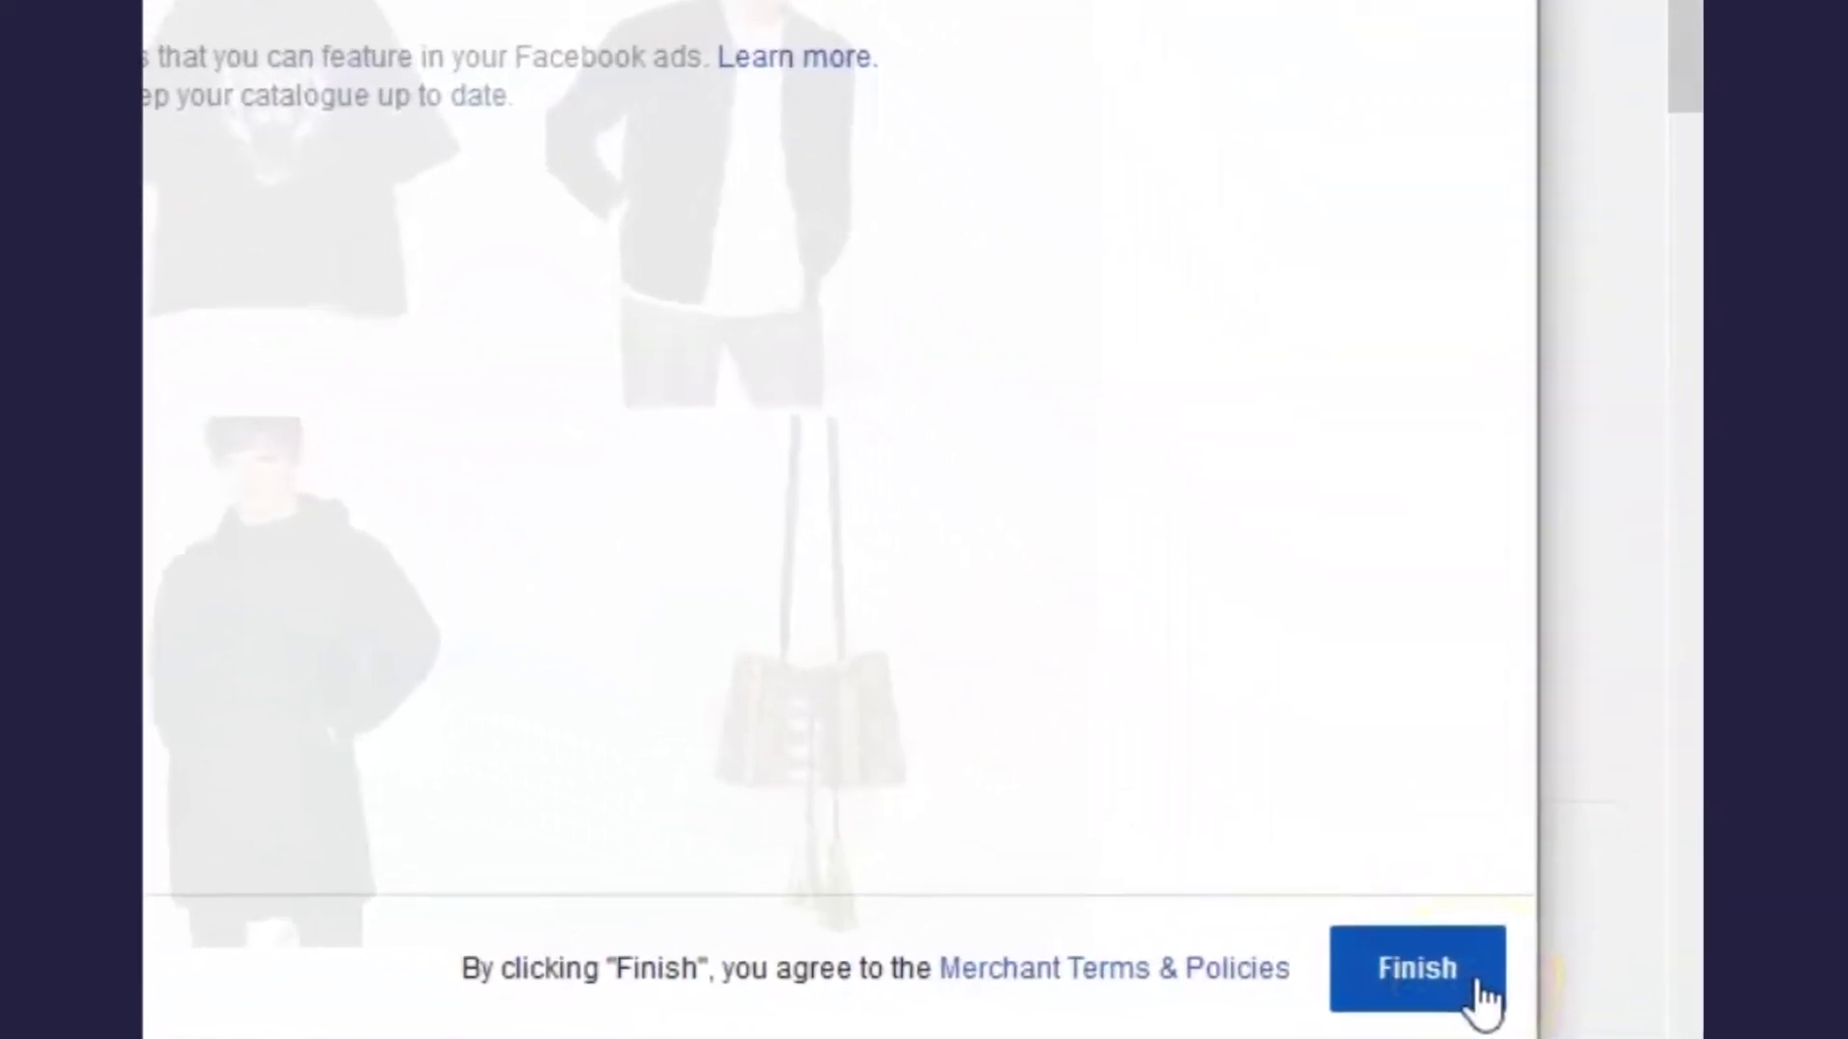
- Finish importing the 9 products and confirm the Setup complete dialog
{"action": "left_click", "coordinate": [1482, 996]}
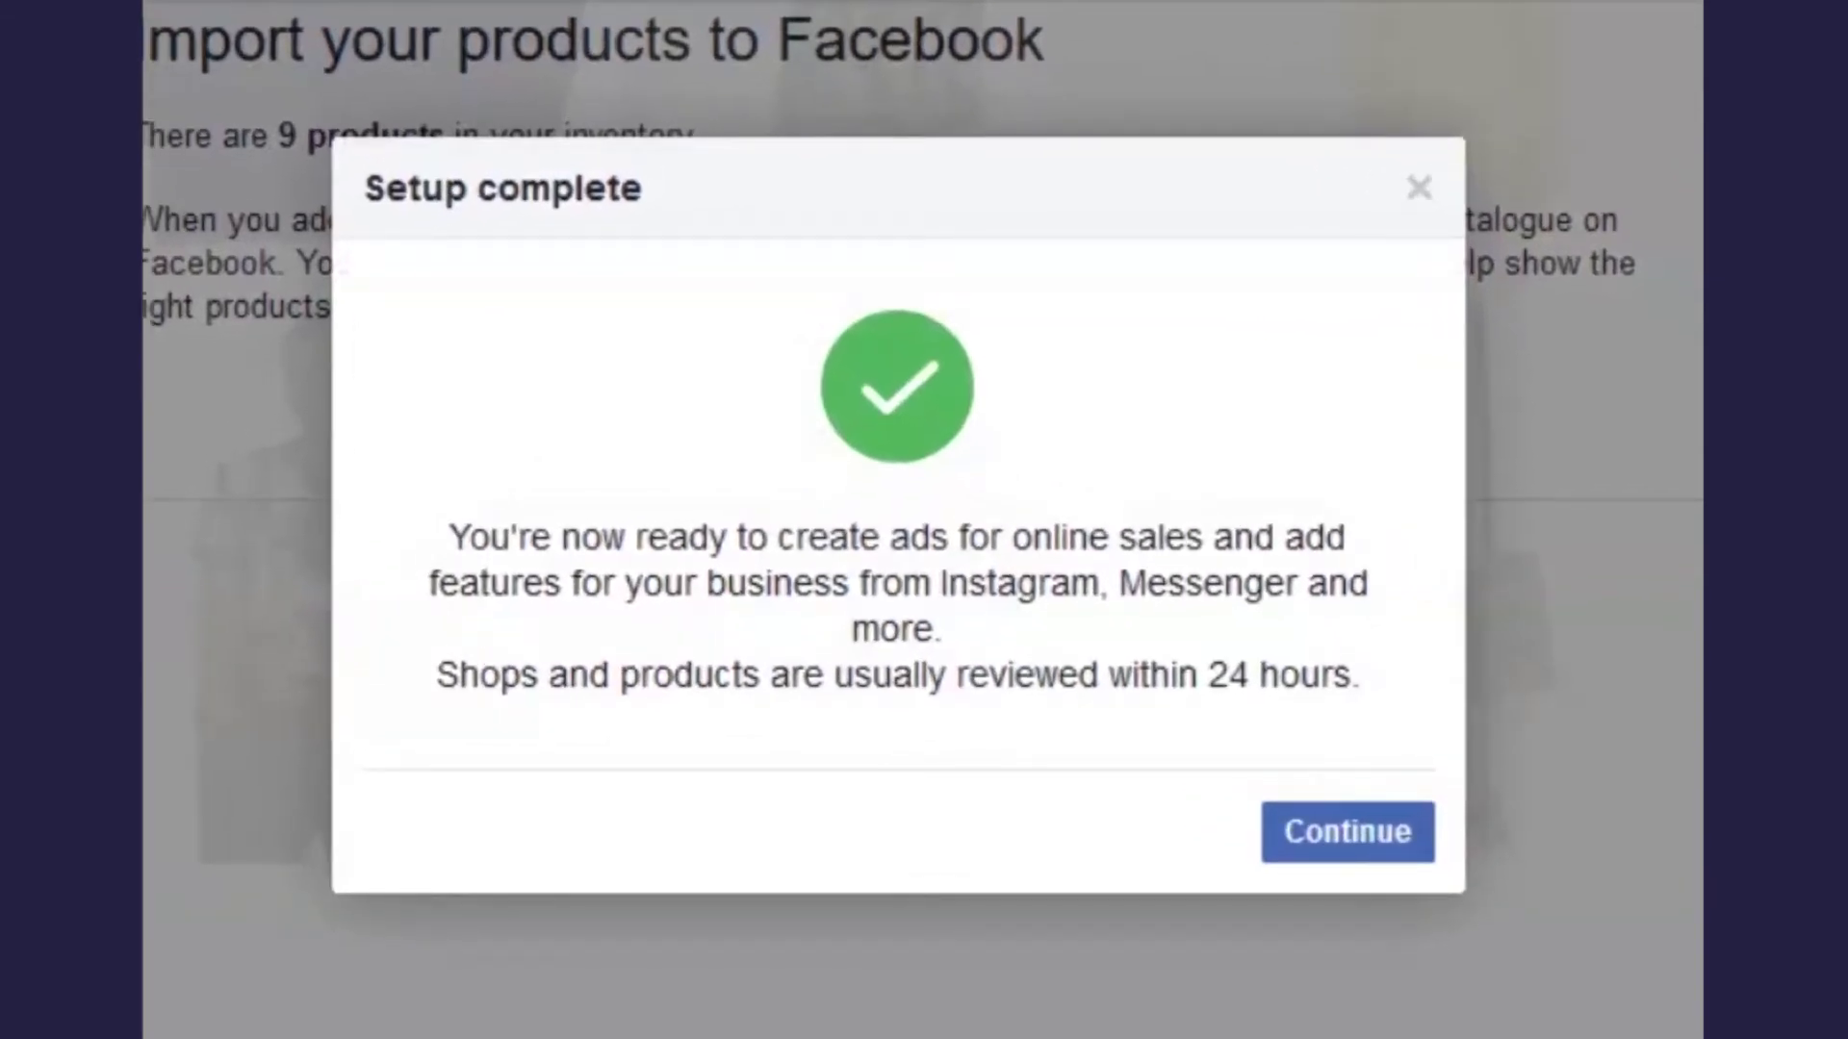
{"action": "left_click", "coordinate": [1365, 860]}
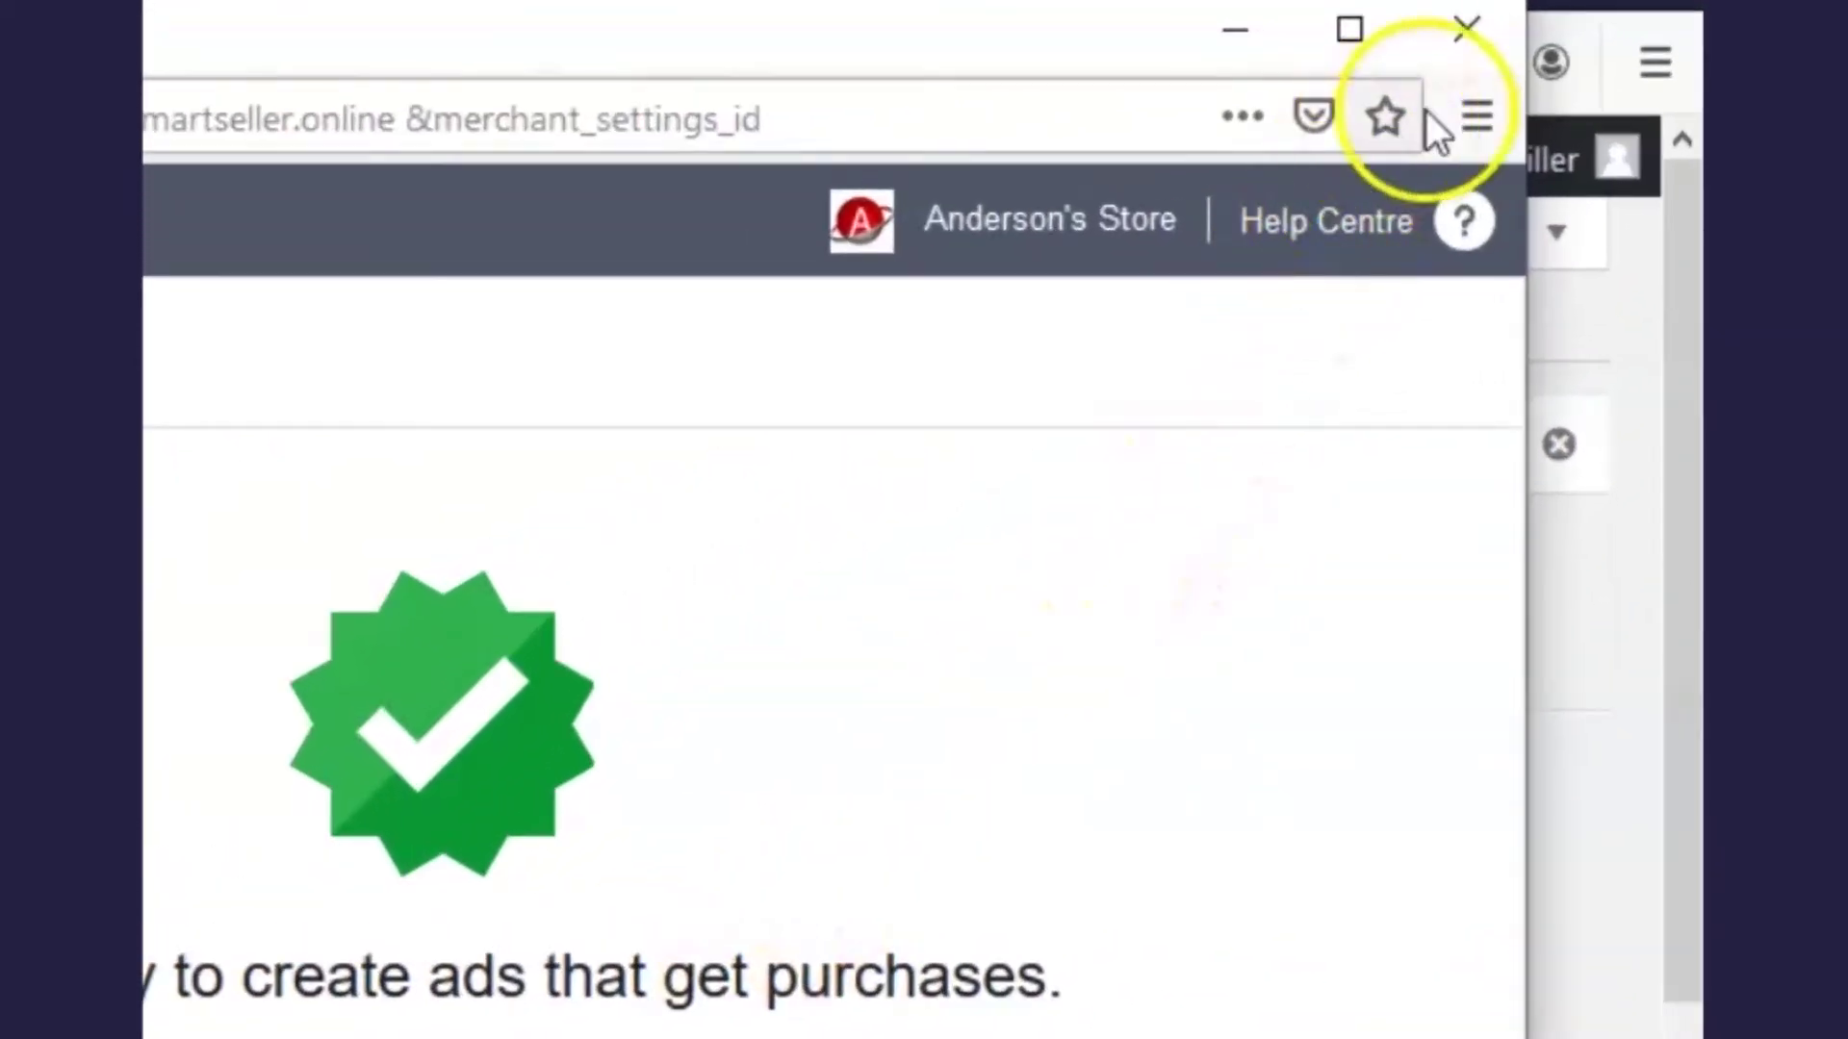
- Close the Facebook setup window, confirm products are synced, and open the linked Facebook page
{"action": "left_click", "coordinate": [1487, 40]}
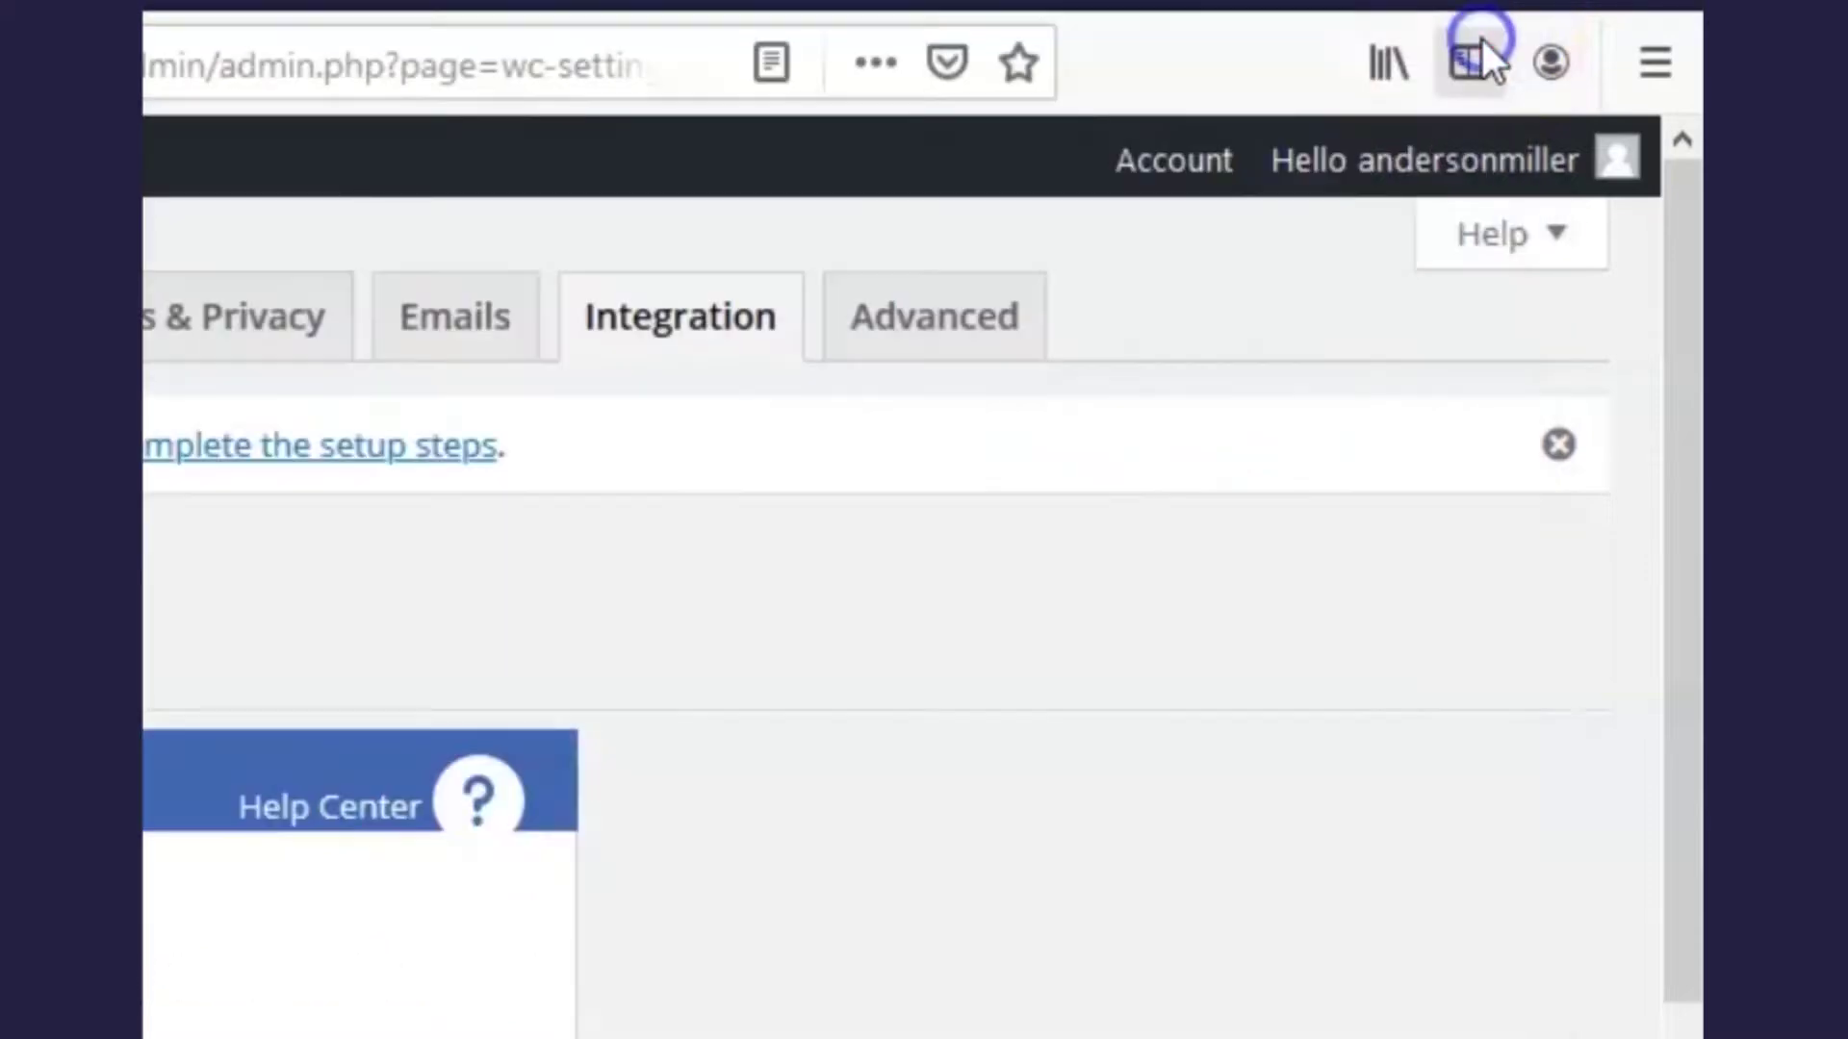
{"action": "scroll", "coordinate": [1318, 755], "scroll_direction": "down", "scroll_amount": 1}
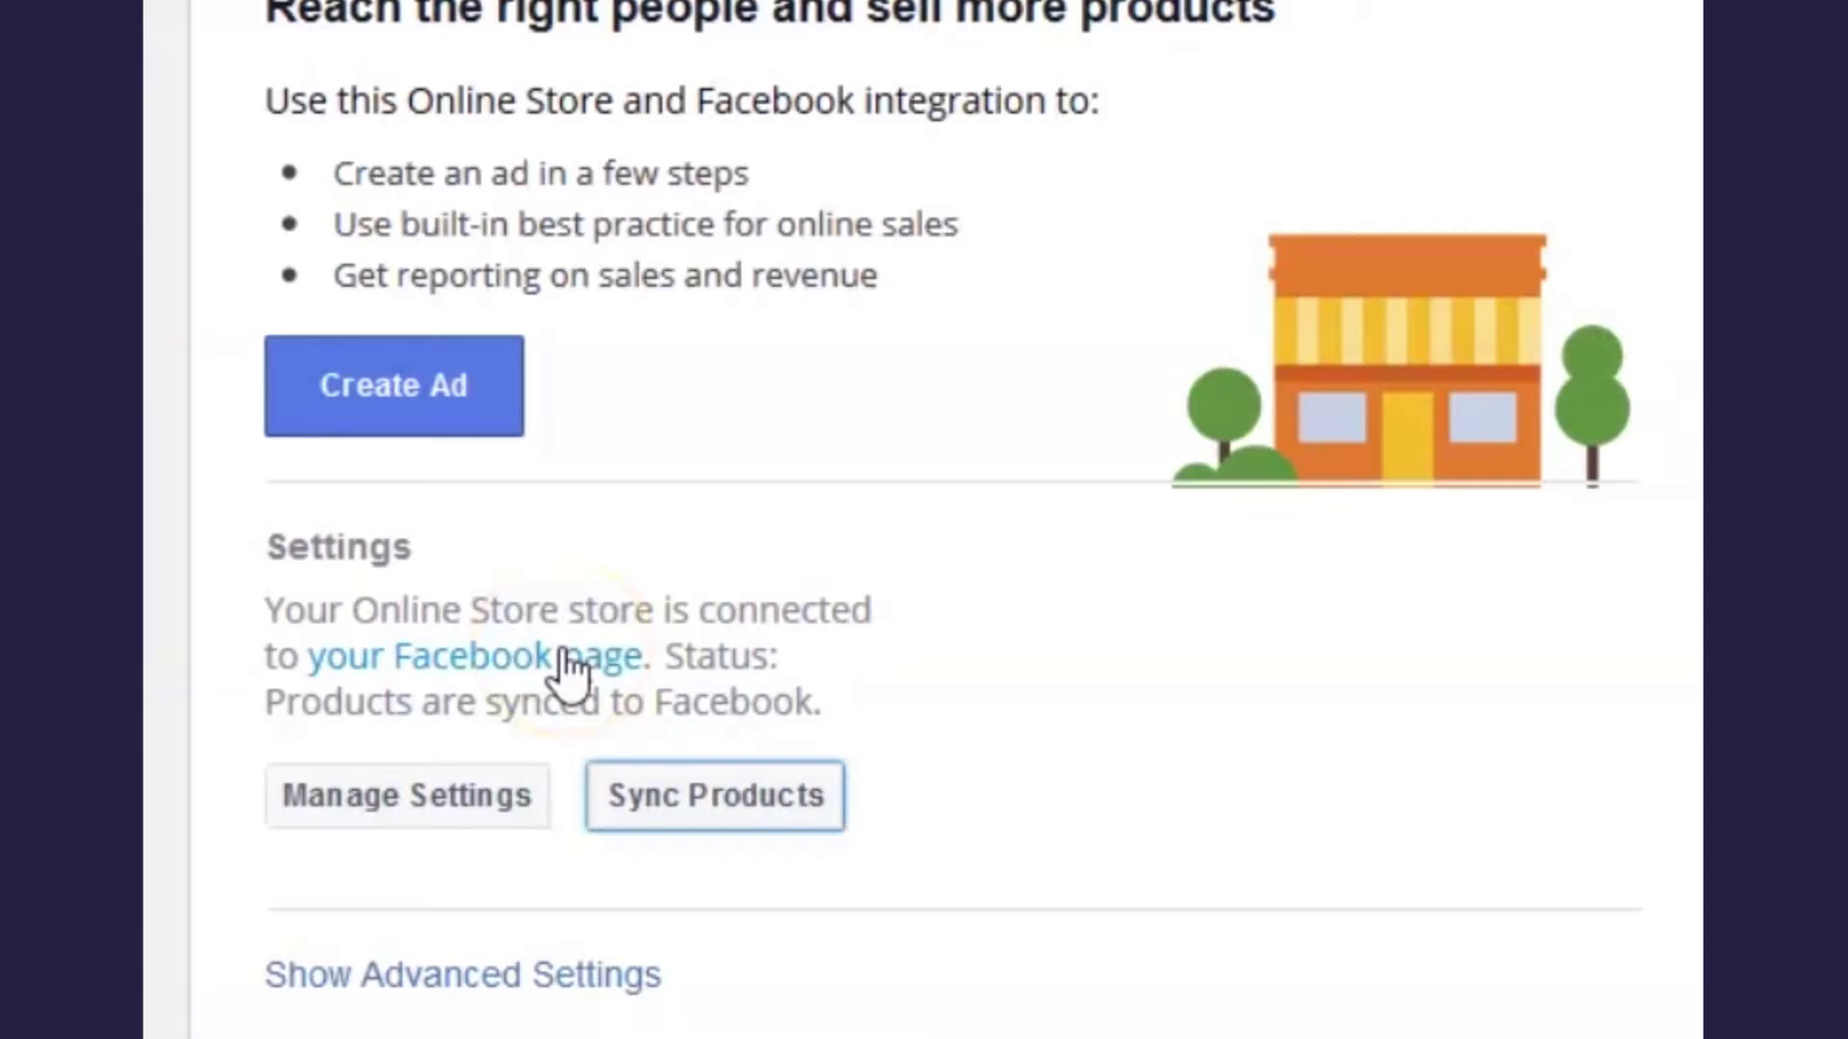
{"action": "left_click", "coordinate": [569, 664]}
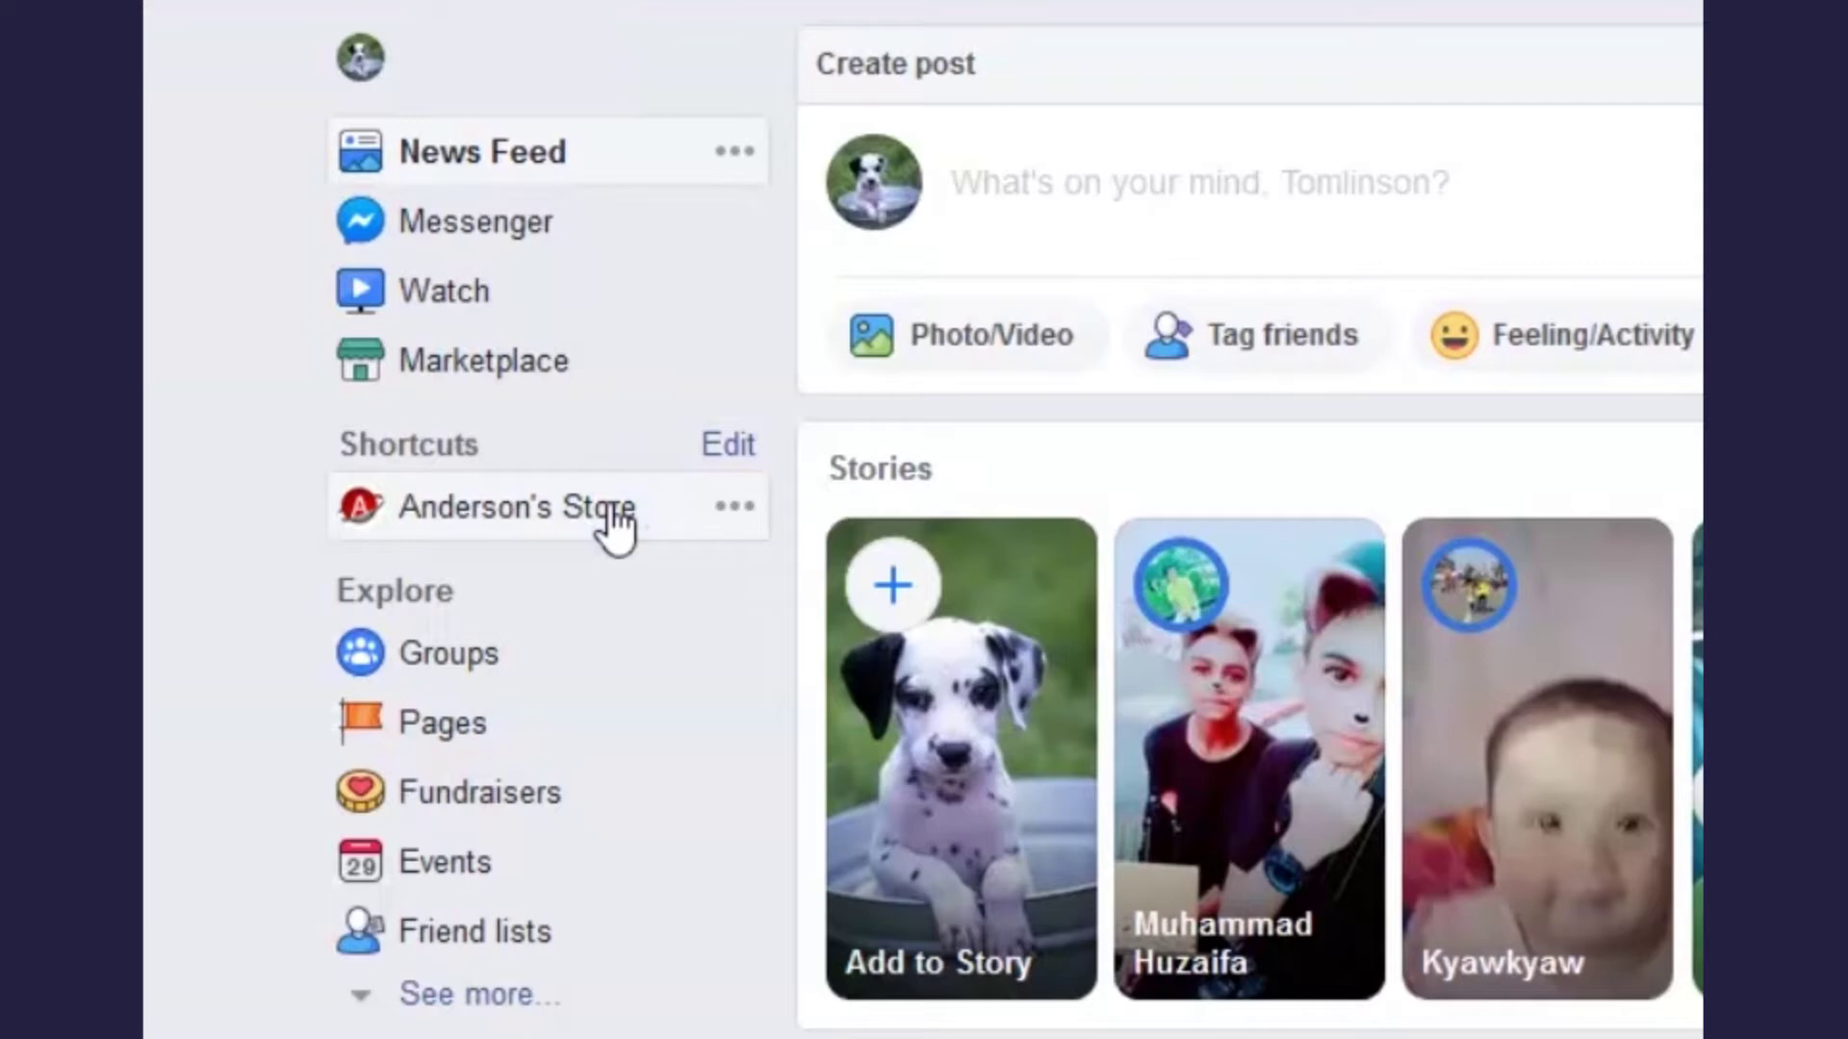
- Open the store's Facebook Page Shop tab and browse products like Woman T-Shirt and Man T-Shirt
{"action": "left_click", "coordinate": [615, 508]}
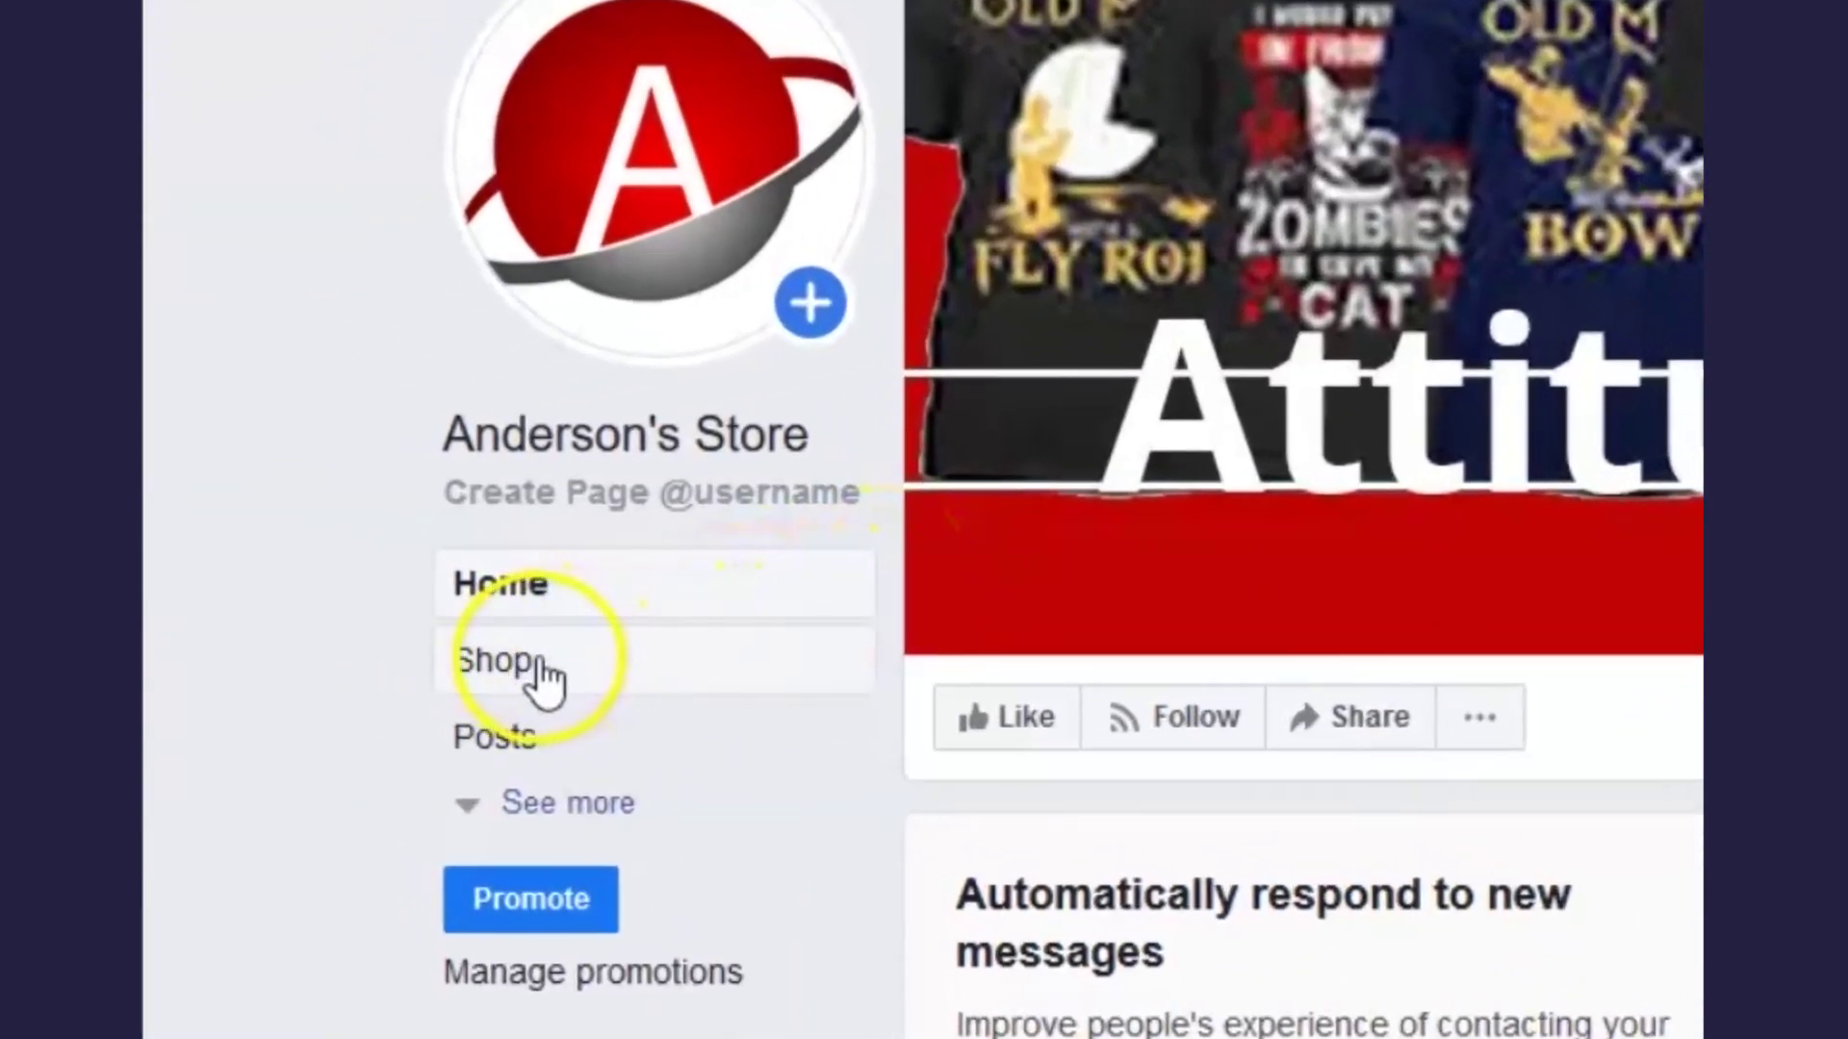
{"action": "left_click", "coordinate": [536, 664]}
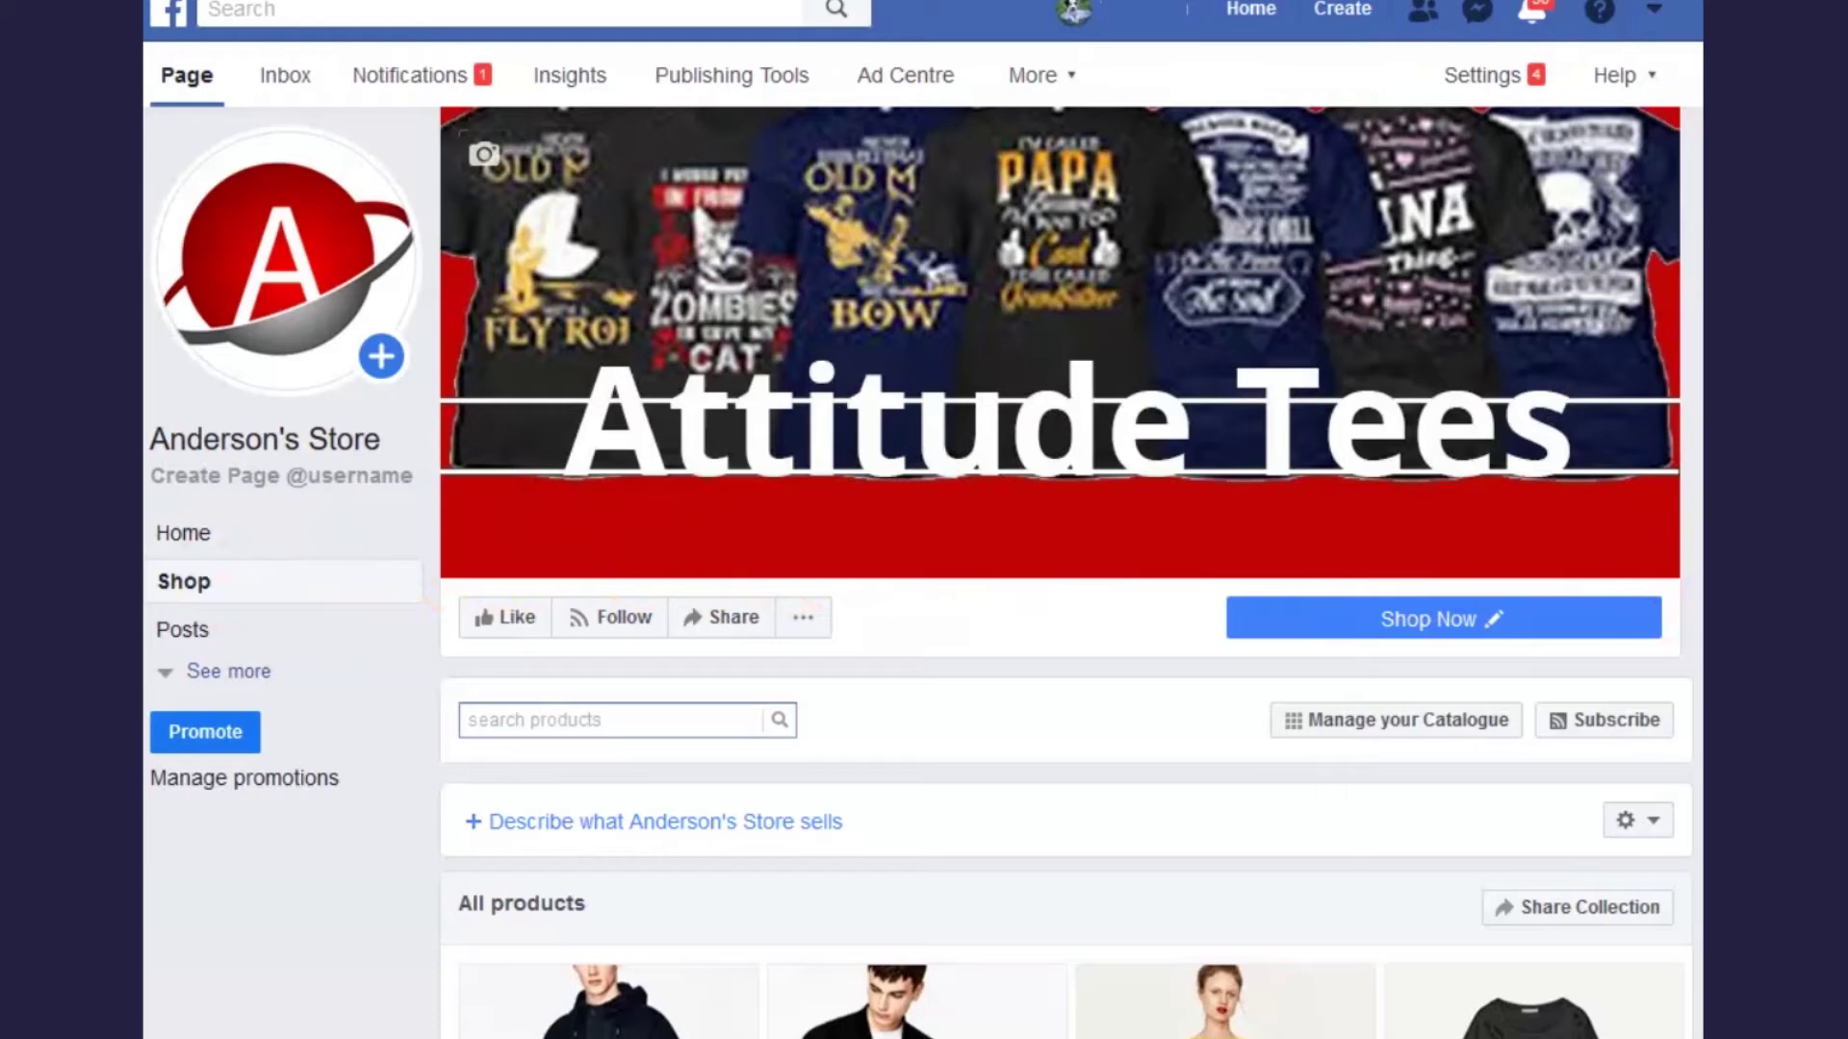
{"action": "scroll", "coordinate": [1066, 571], "scroll_direction": "down", "scroll_amount": 7}
{"action": "scroll", "coordinate": [1071, 612], "scroll_direction": "down", "scroll_amount": 5}
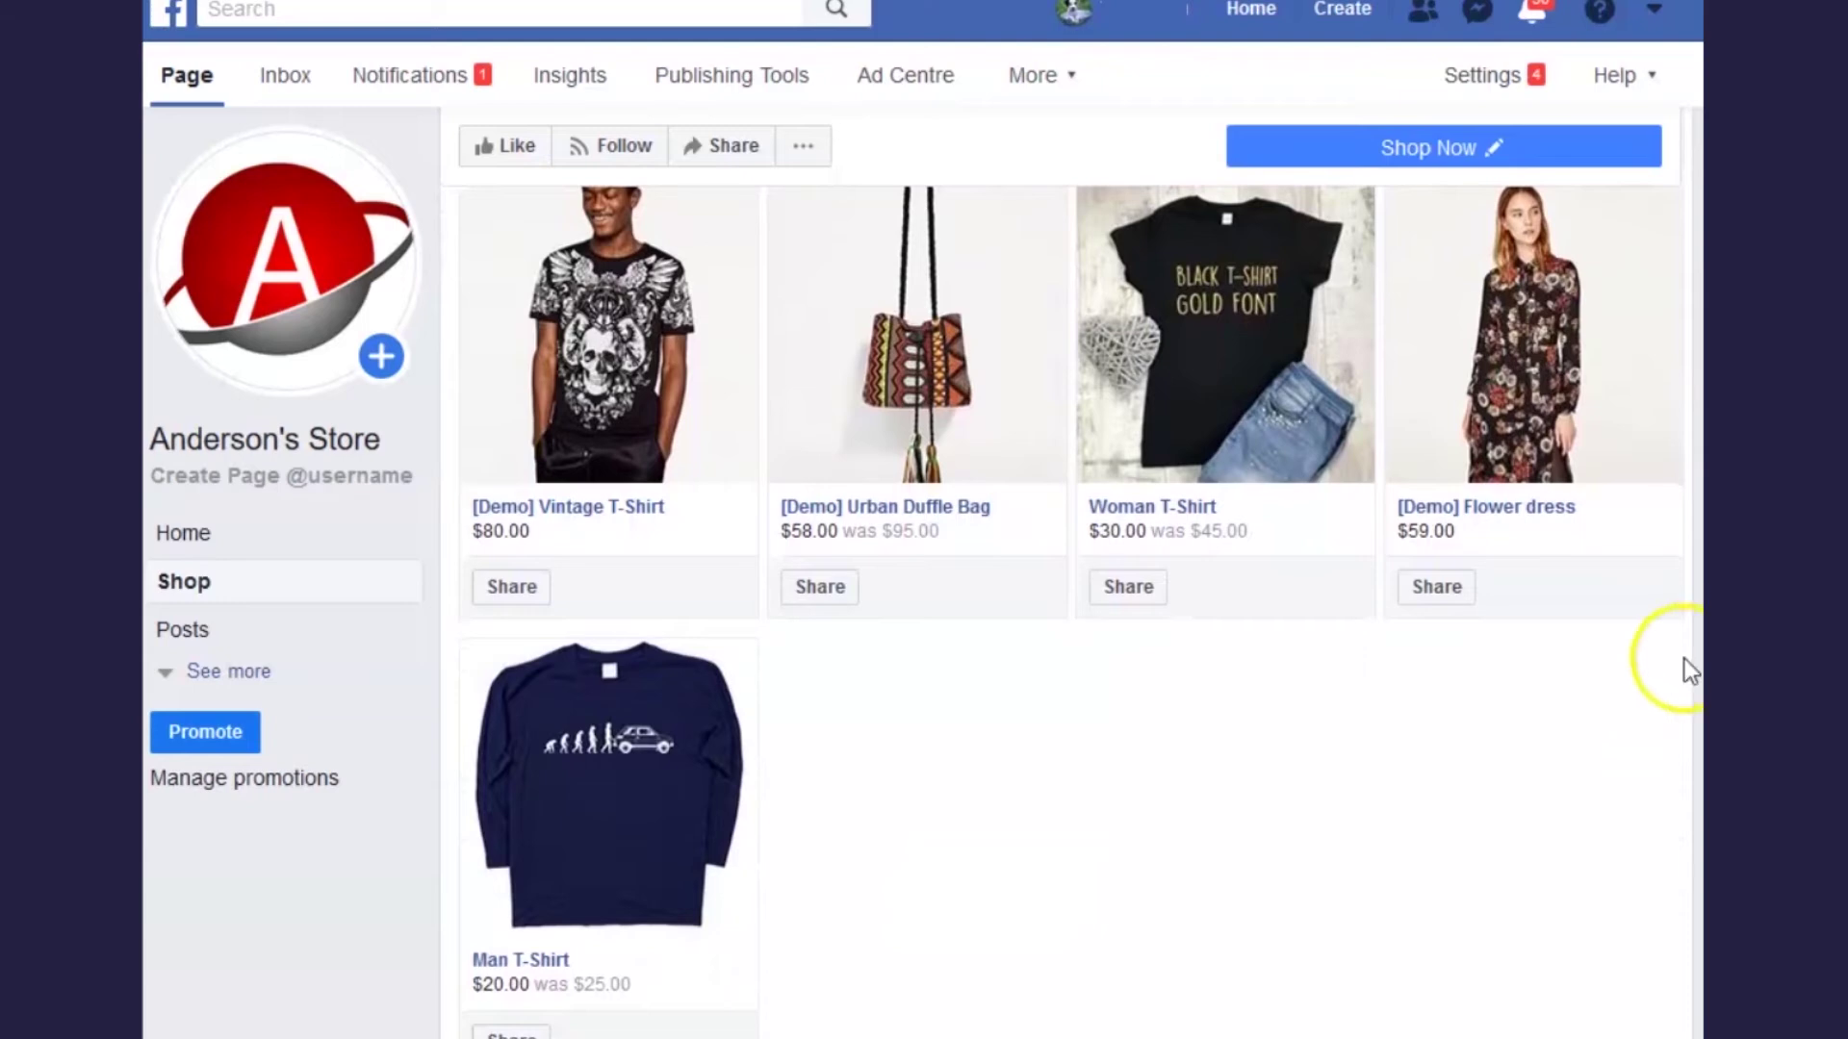
- View the Woman T-Shirt's photos in the Facebook shop, then choose Check Out on Website
{"action": "left_click", "coordinate": [1228, 346]}
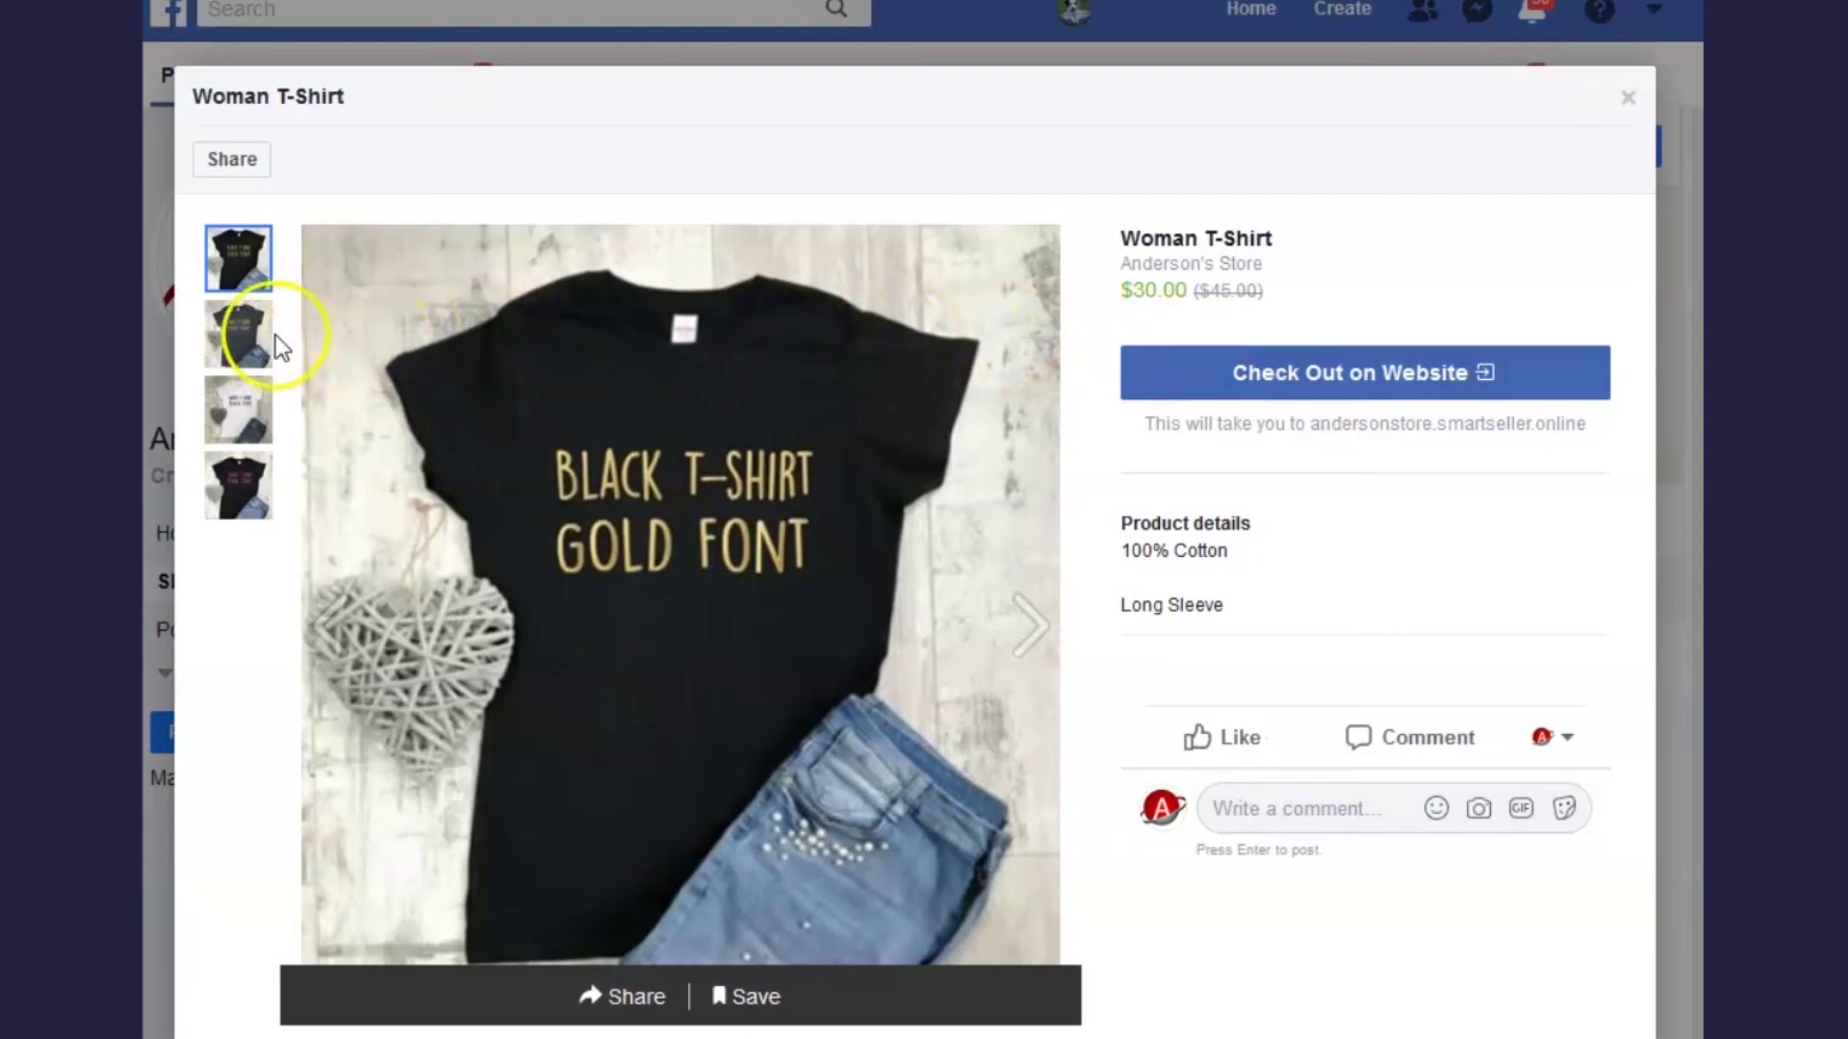
{"action": "left_click", "coordinate": [238, 329]}
{"action": "left_click", "coordinate": [244, 409]}
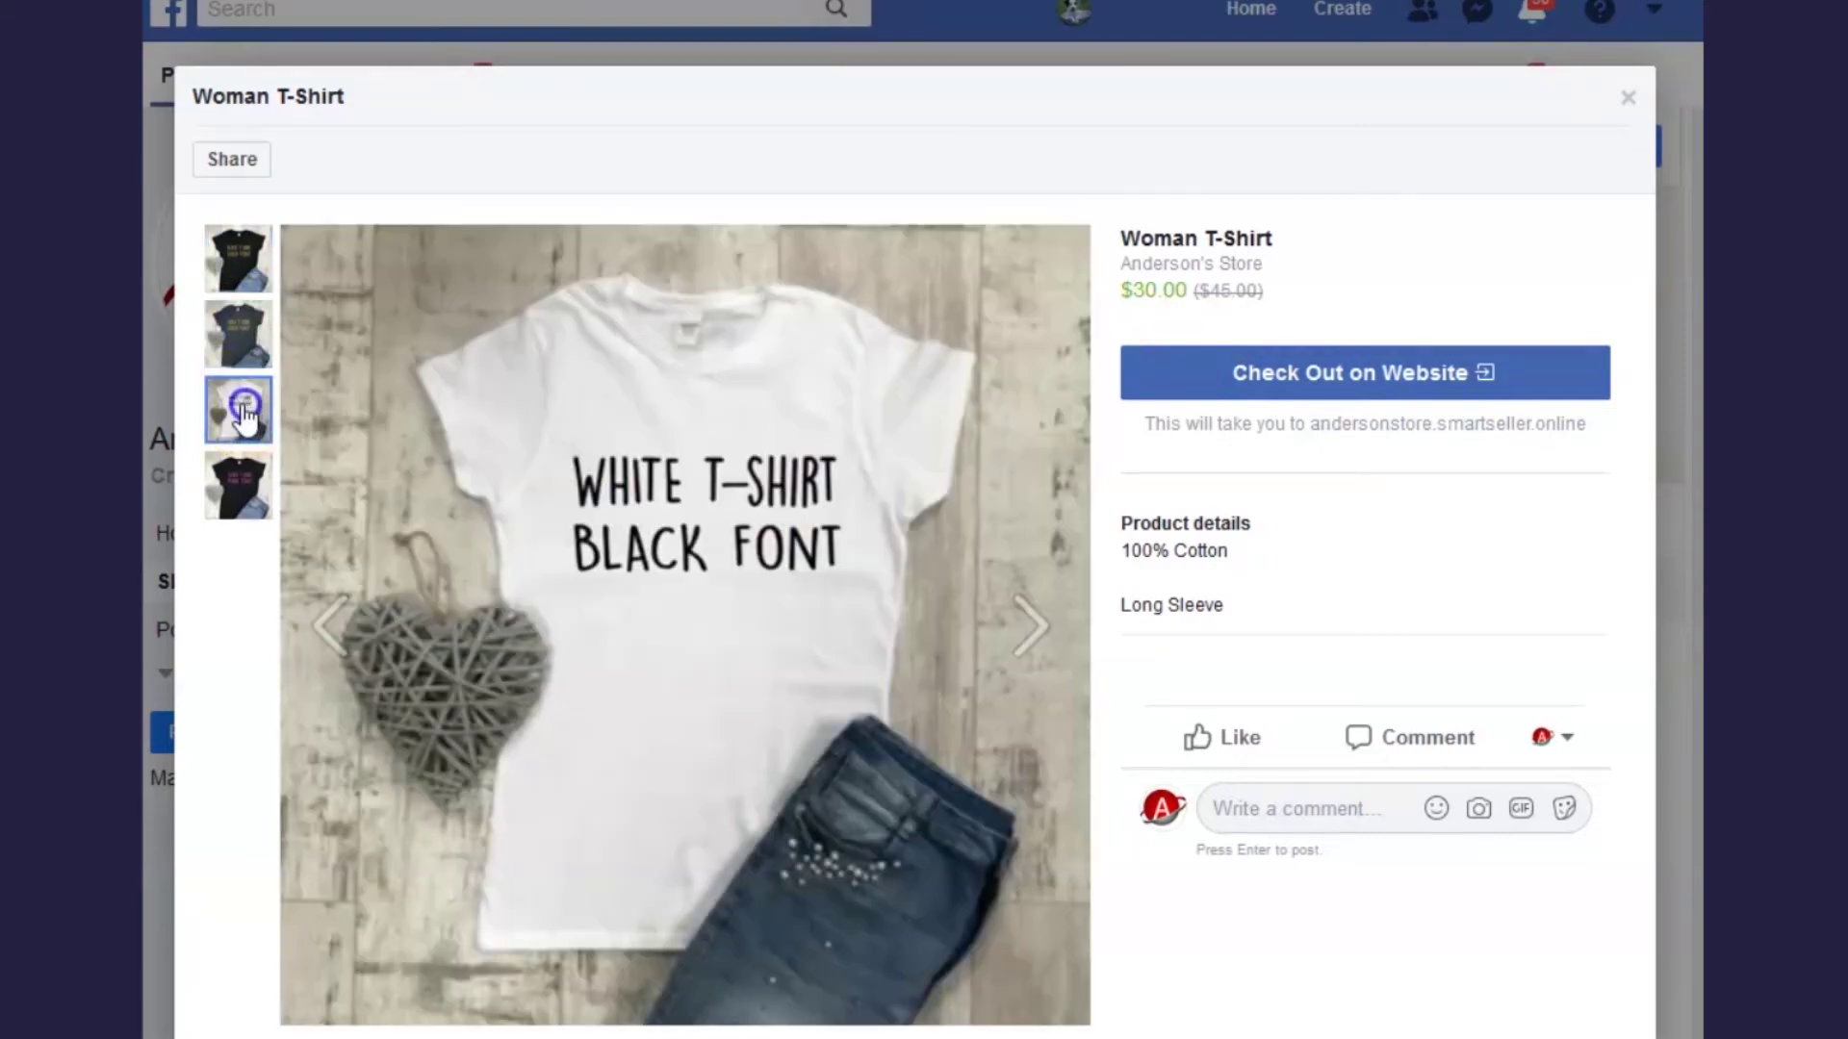
{"action": "left_click", "coordinate": [245, 486]}
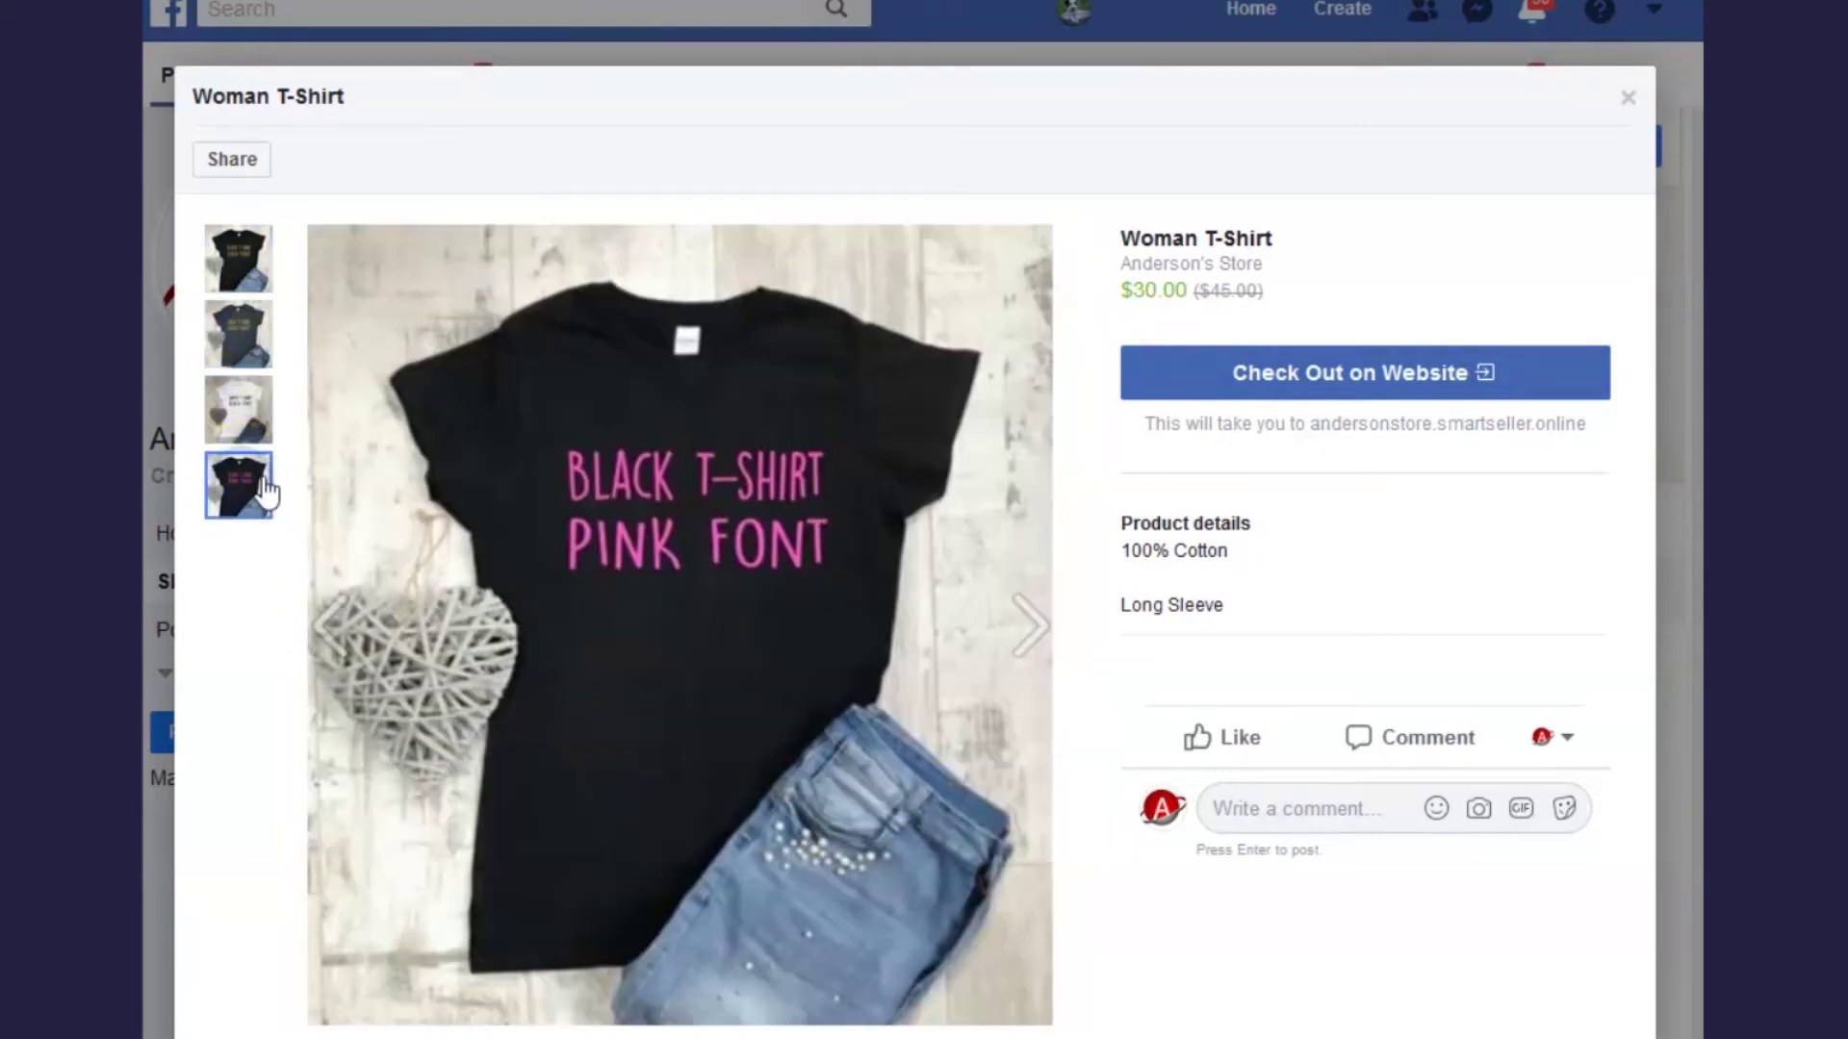
{"action": "left_click", "coordinate": [1393, 392]}
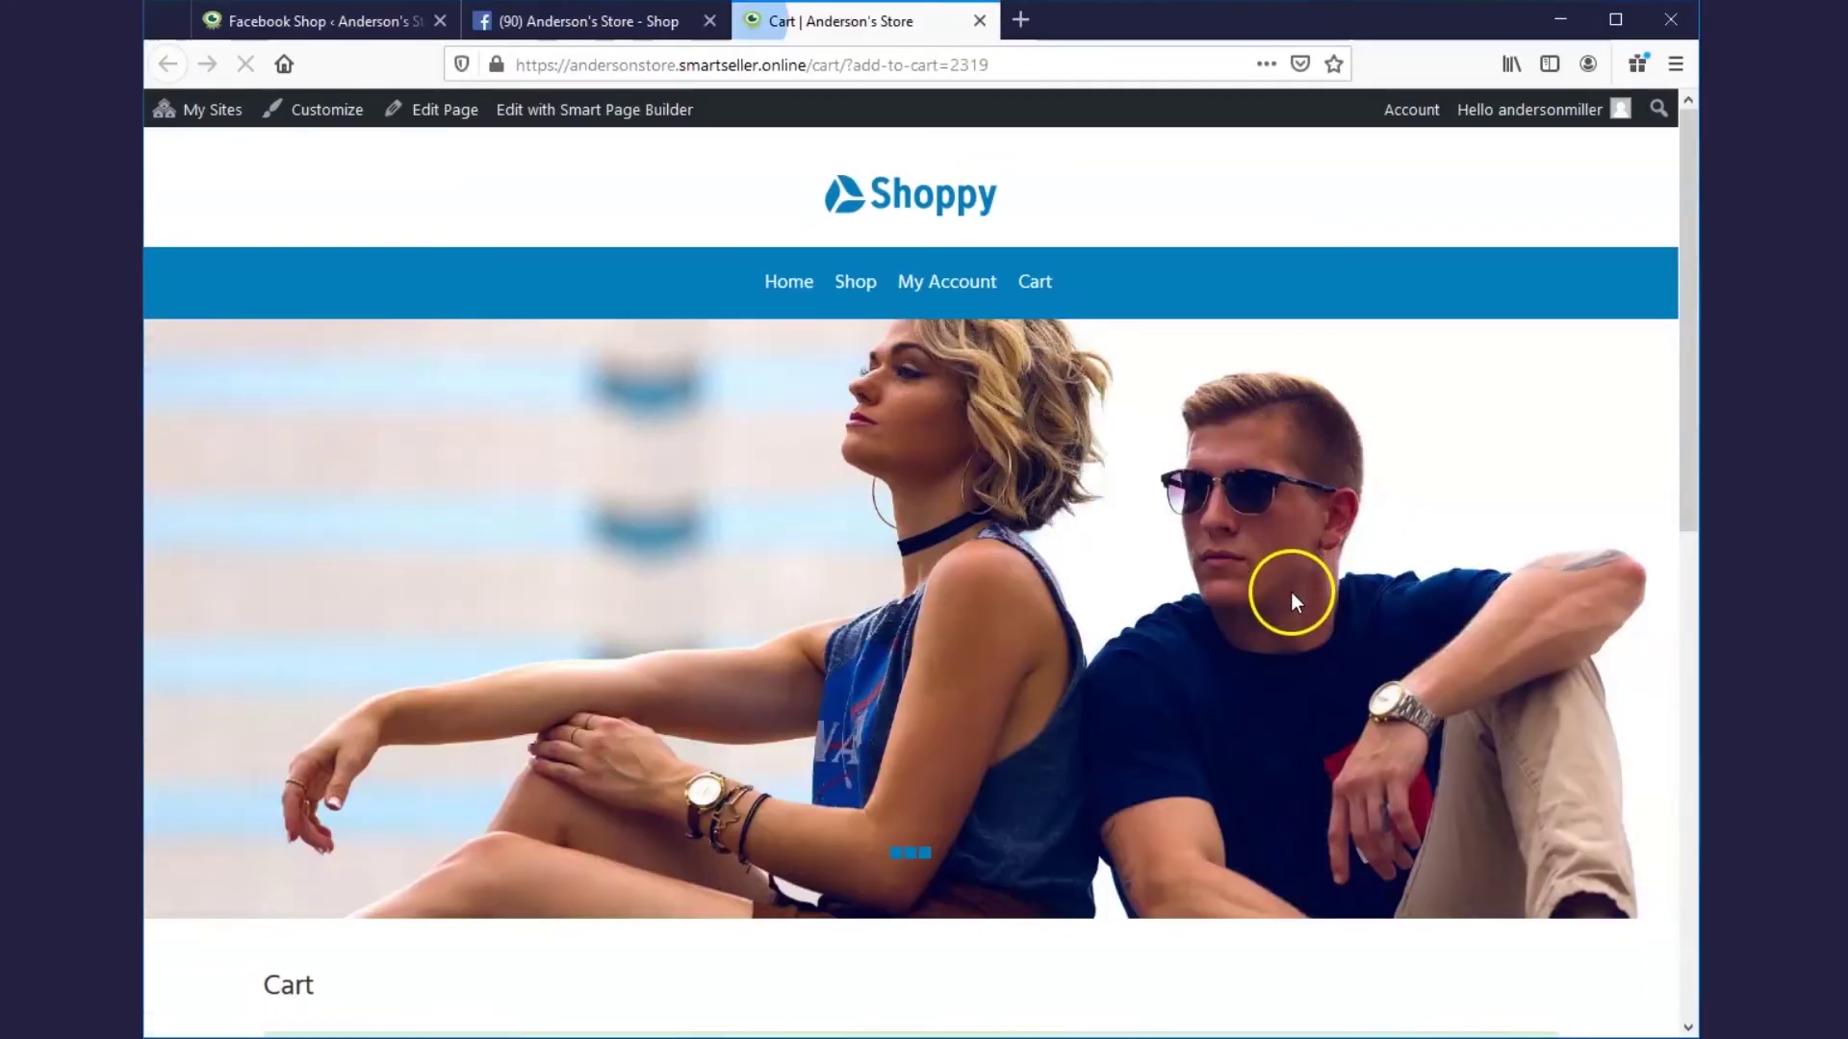
- Review the cart: Woman T-Shirt $30.00, $20.00 flat-rate shipping, $50.00 total
{"action": "scroll", "coordinate": [1291, 597], "scroll_direction": "down", "scroll_amount": 7}
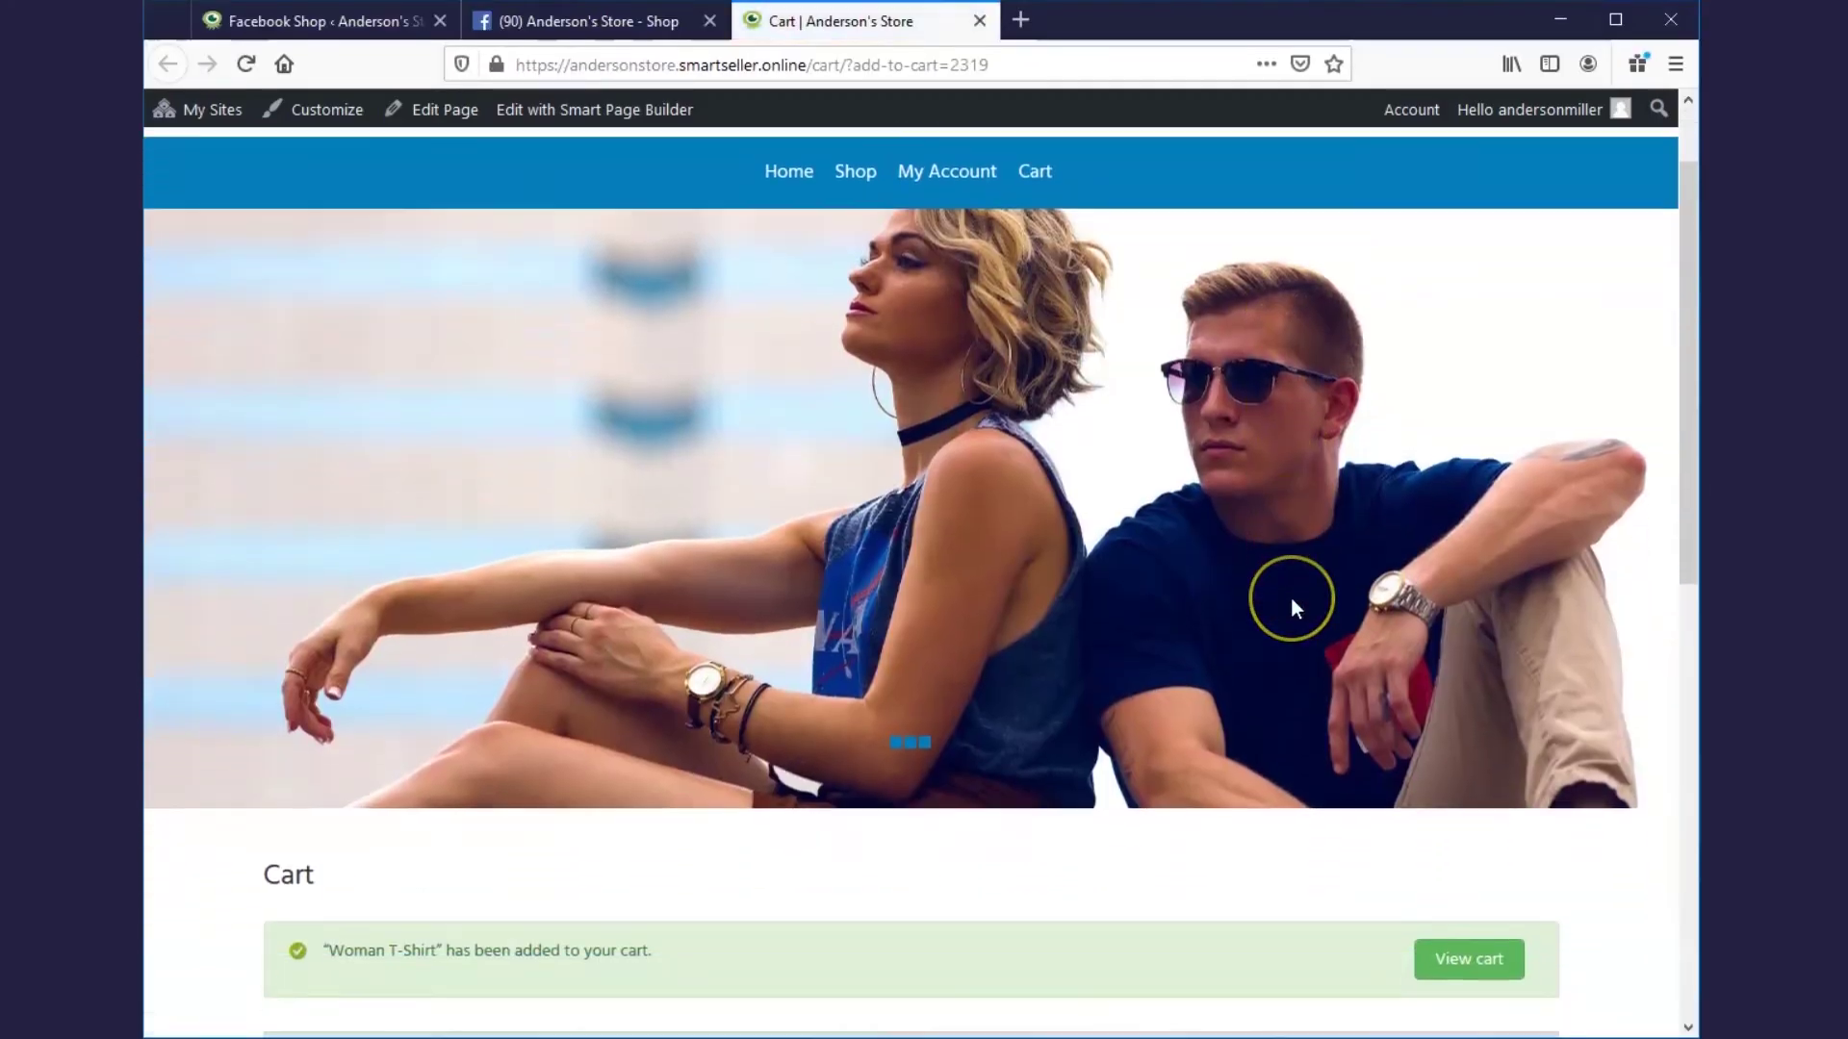
{"action": "scroll", "coordinate": [1296, 608], "scroll_direction": "down", "scroll_amount": 2}
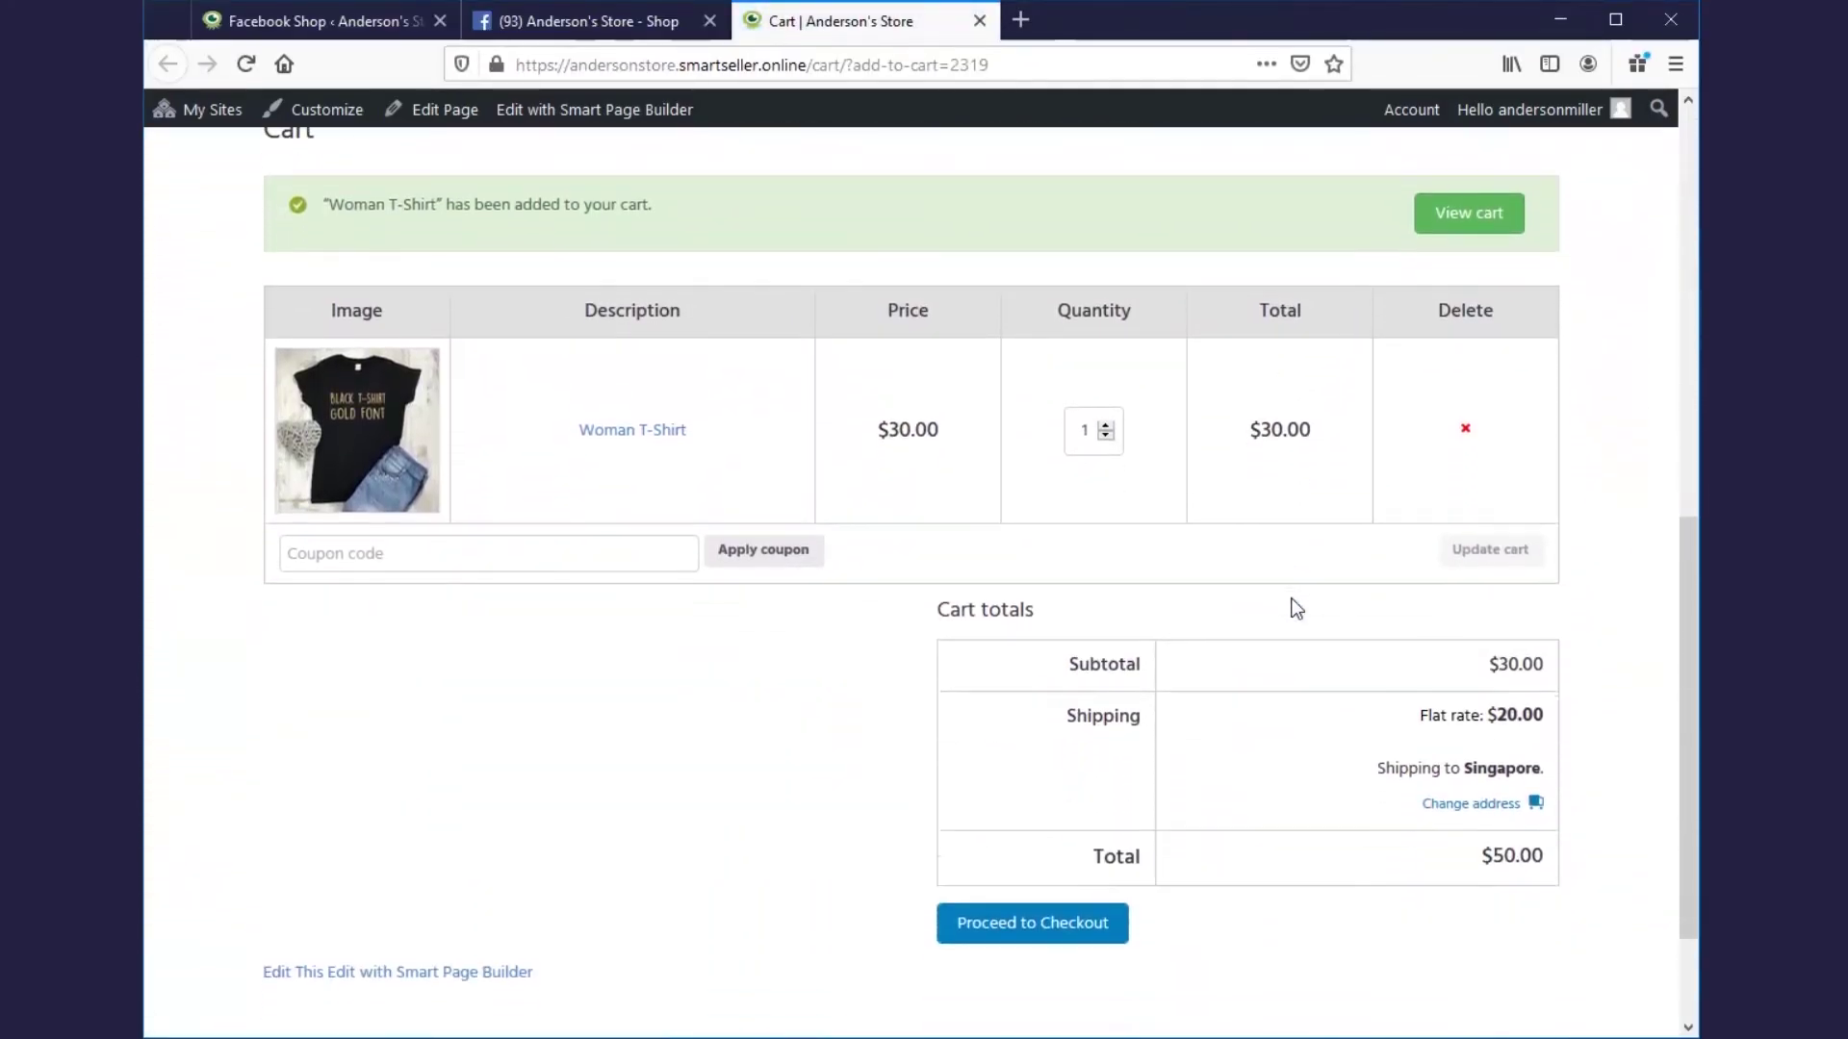
{"action": "scroll", "coordinate": [1296, 608], "scroll_direction": "down", "scroll_amount": 2}
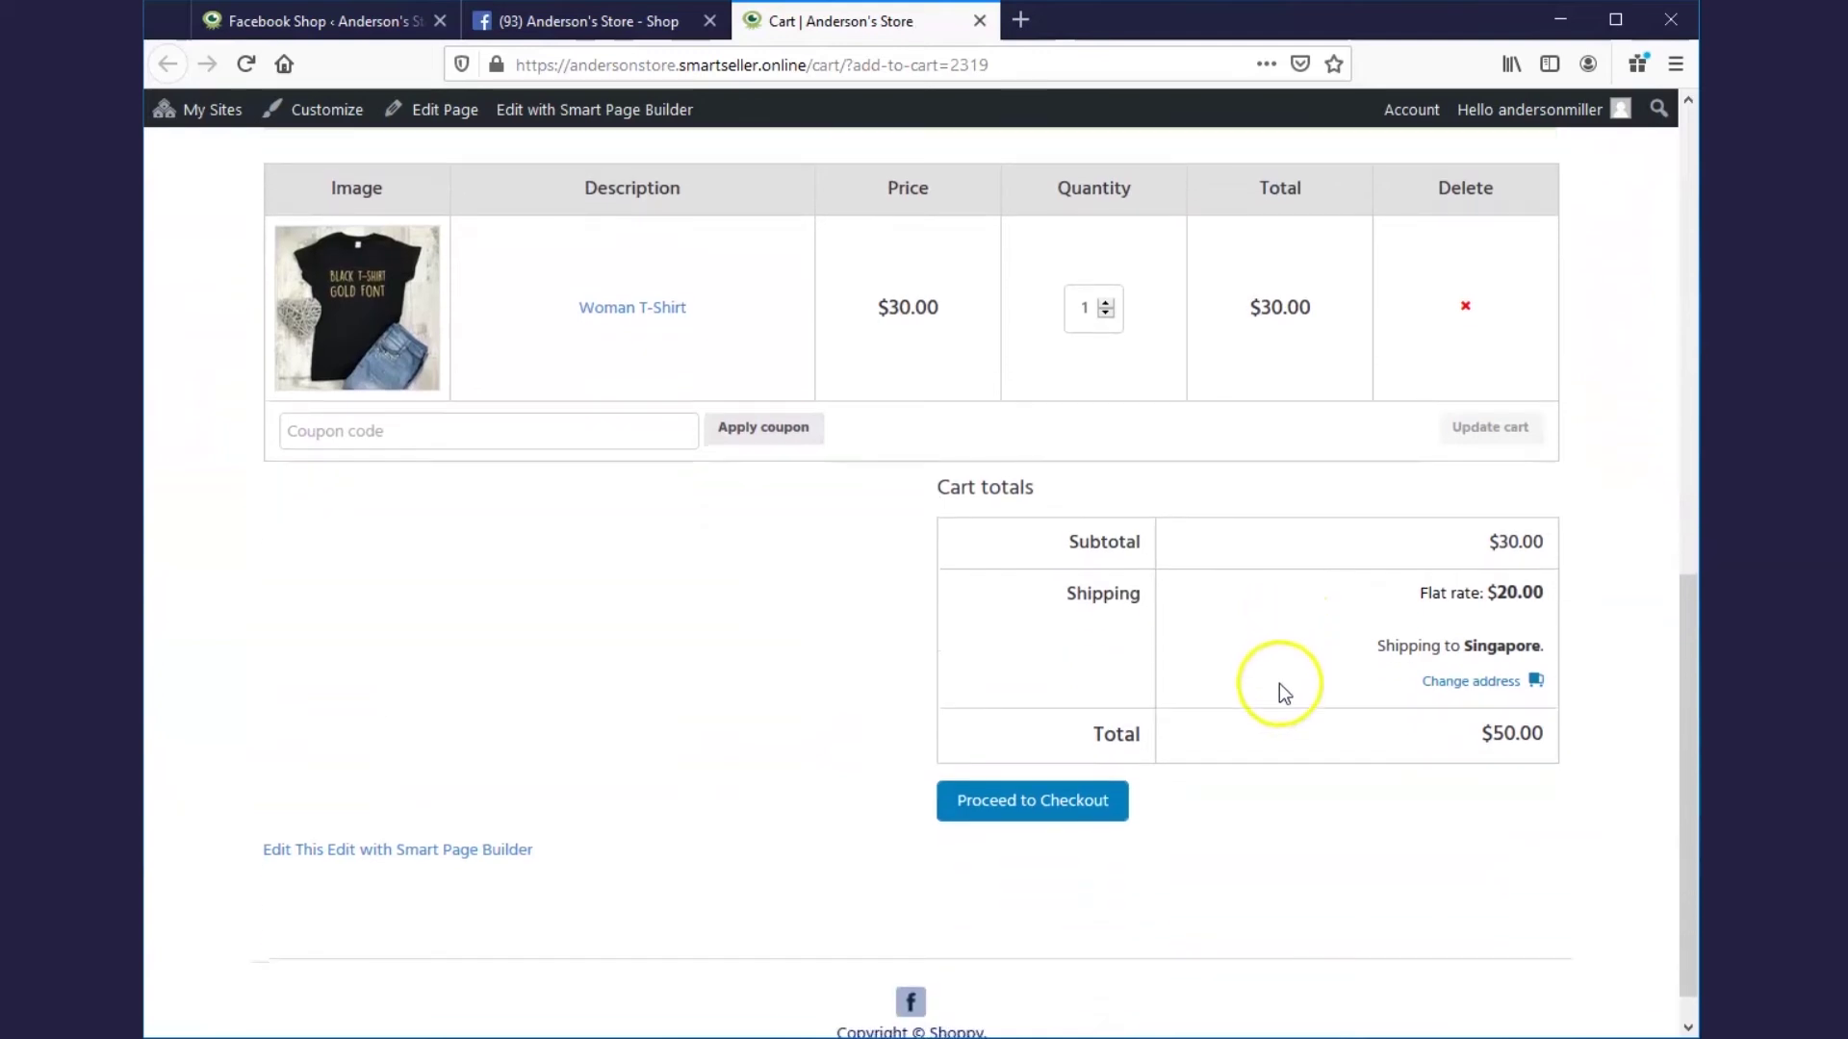
{"action": "scroll", "coordinate": [1258, 804], "scroll_direction": "up", "scroll_amount": 2}
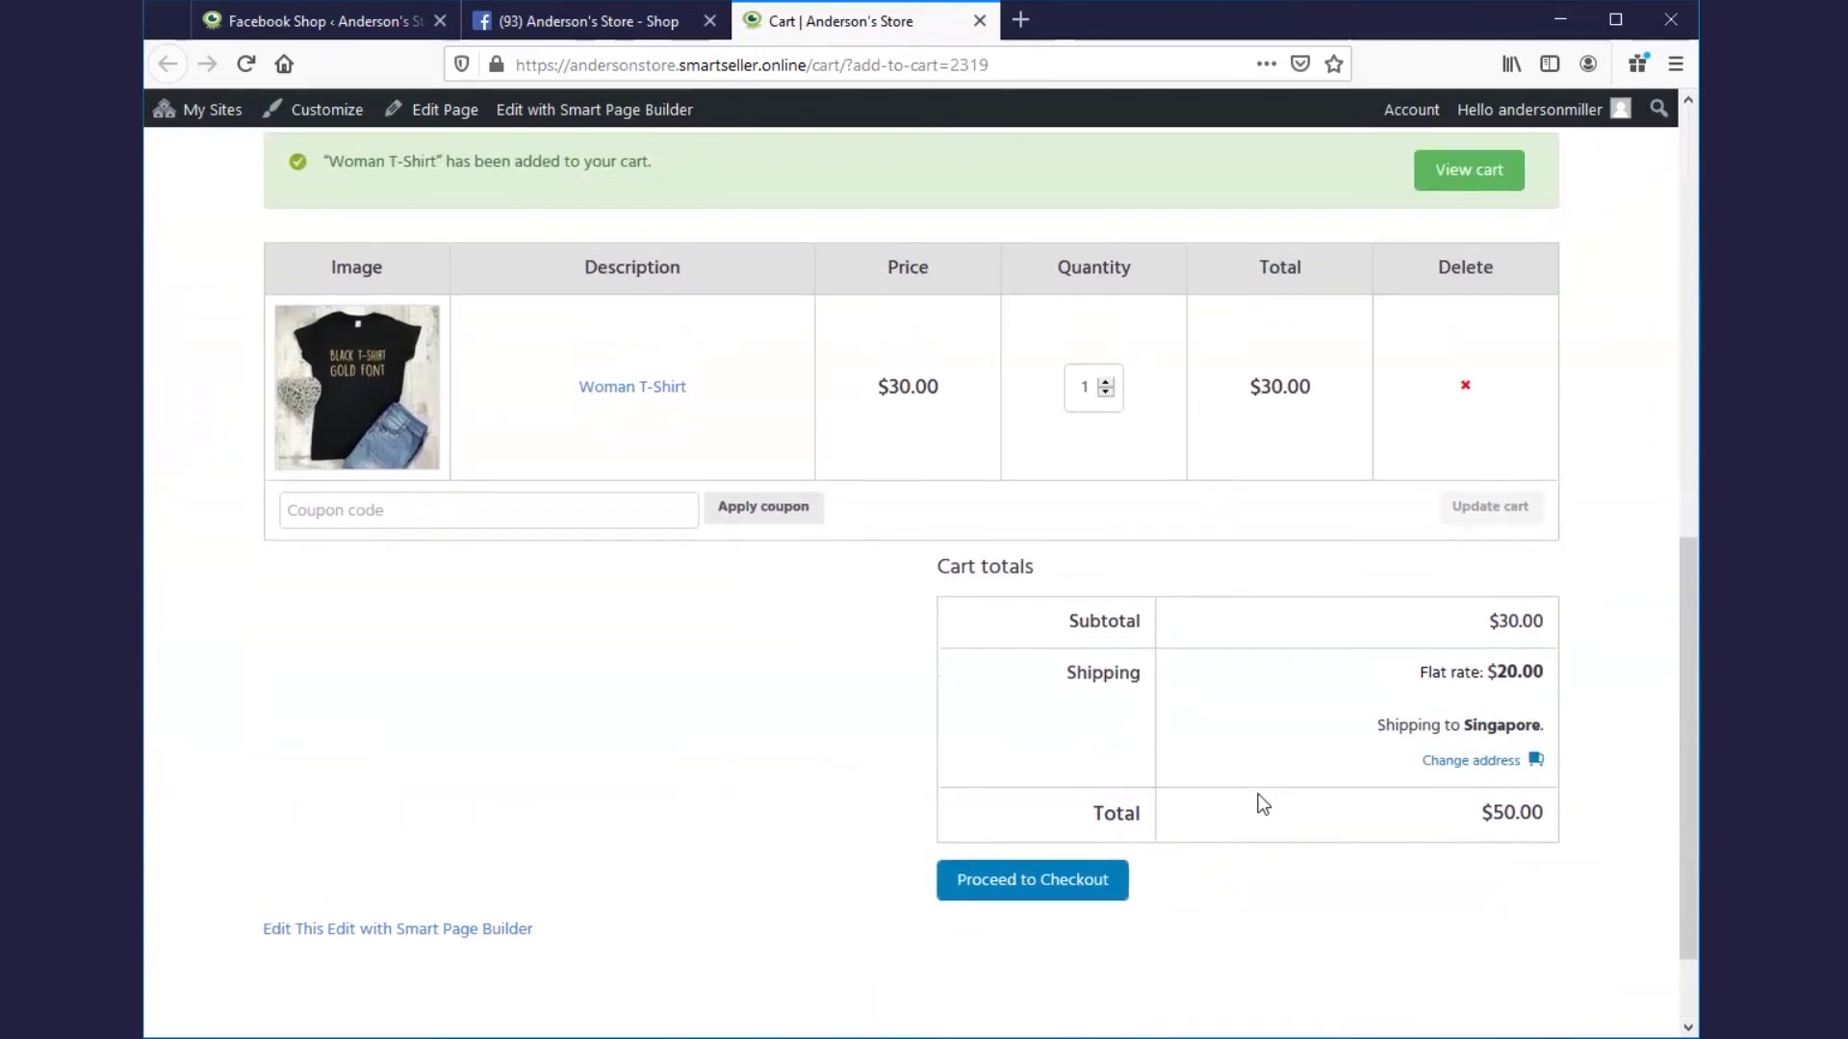